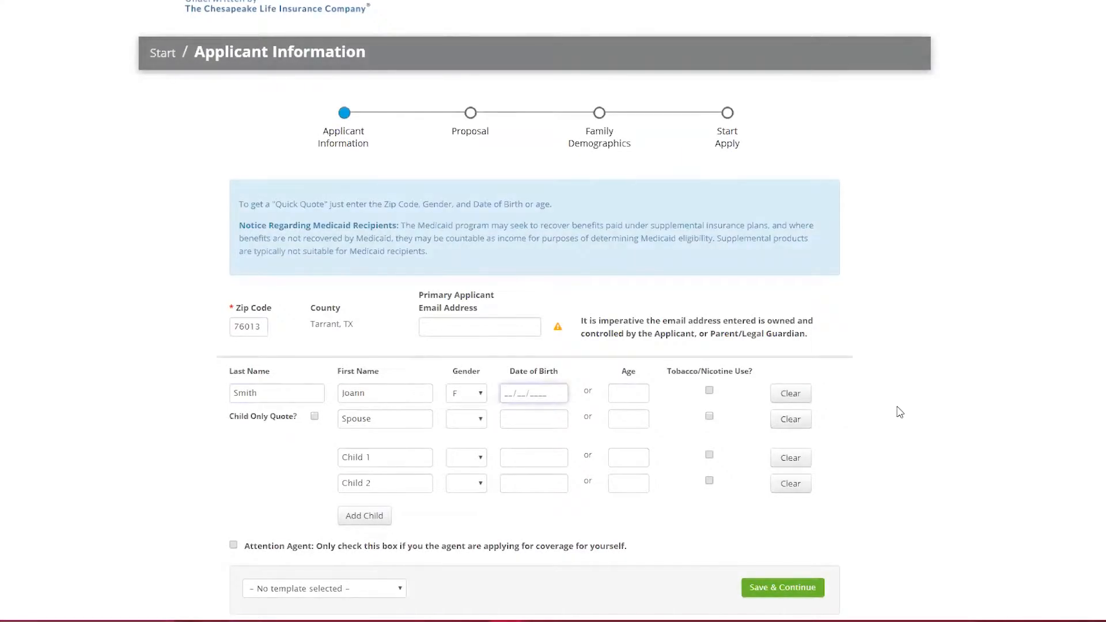
- Enter the primary applicant's date of birth and save the applicant information without adding a spouse or children
text(07/17/1953)
click(417, 426)
click(421, 456)
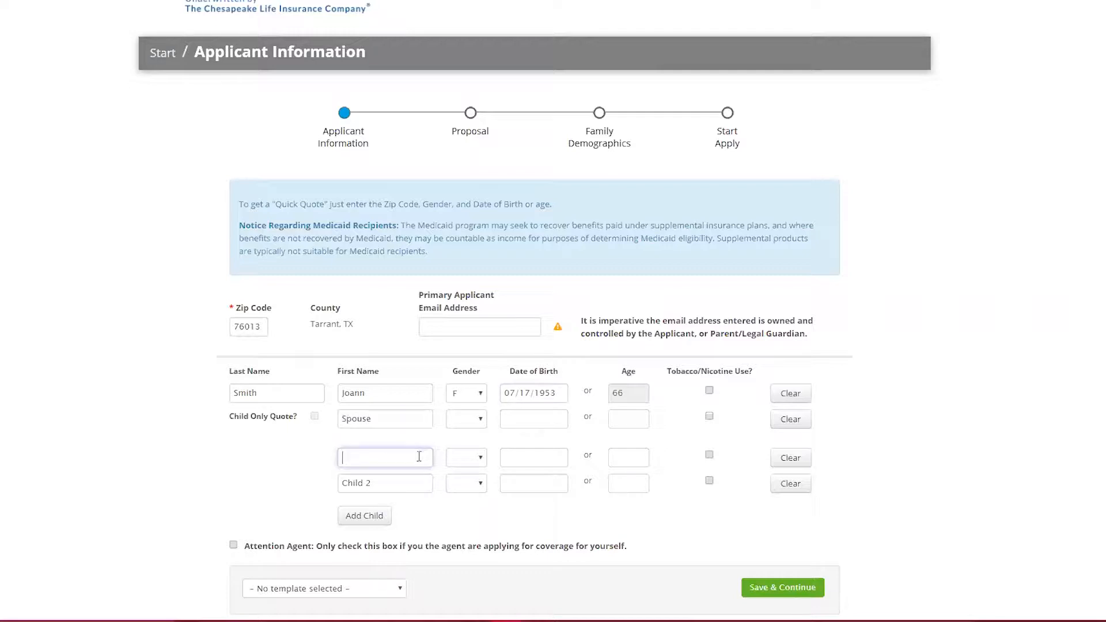
click(423, 487)
click(724, 545)
click(764, 586)
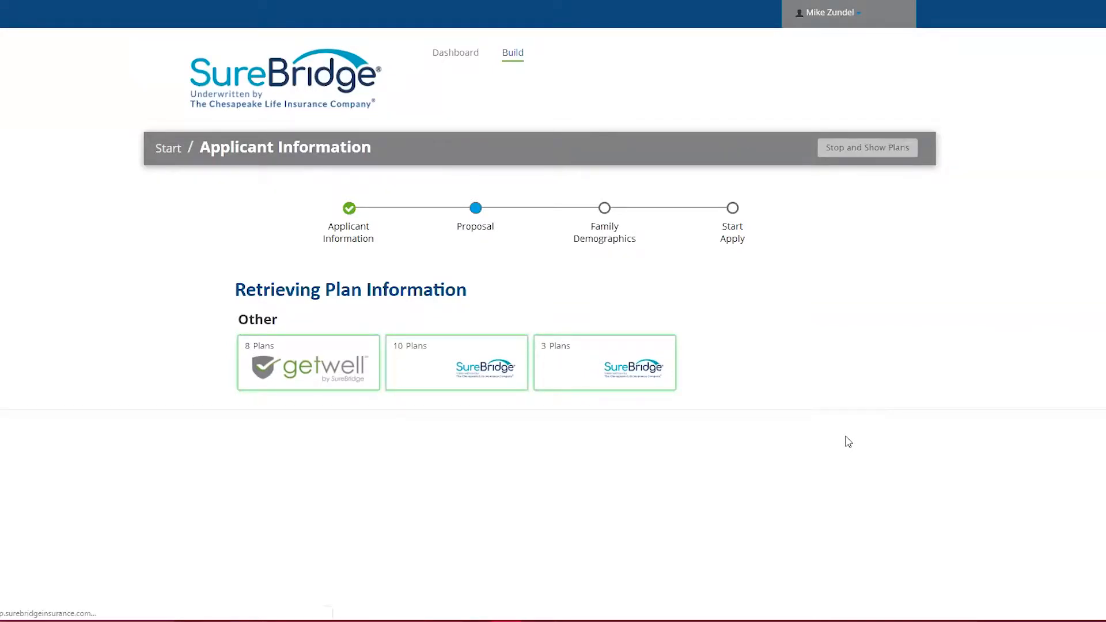
- Add the Senior Prime DVH plan with a $1,000 benefit level to Quote 1
scroll(849, 442, down, 2)
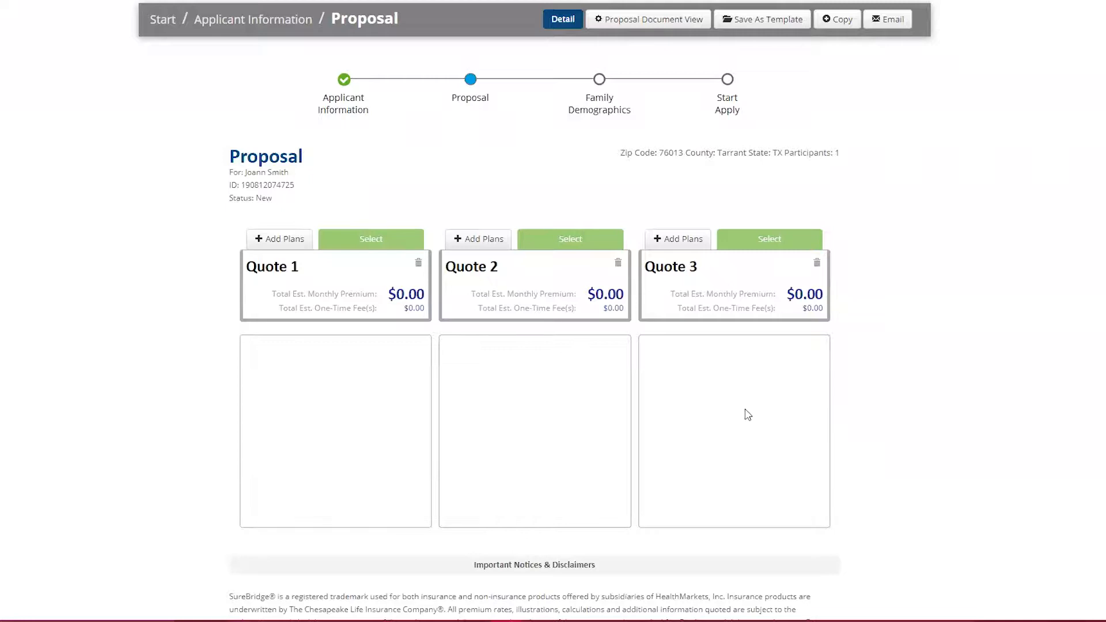
click(282, 240)
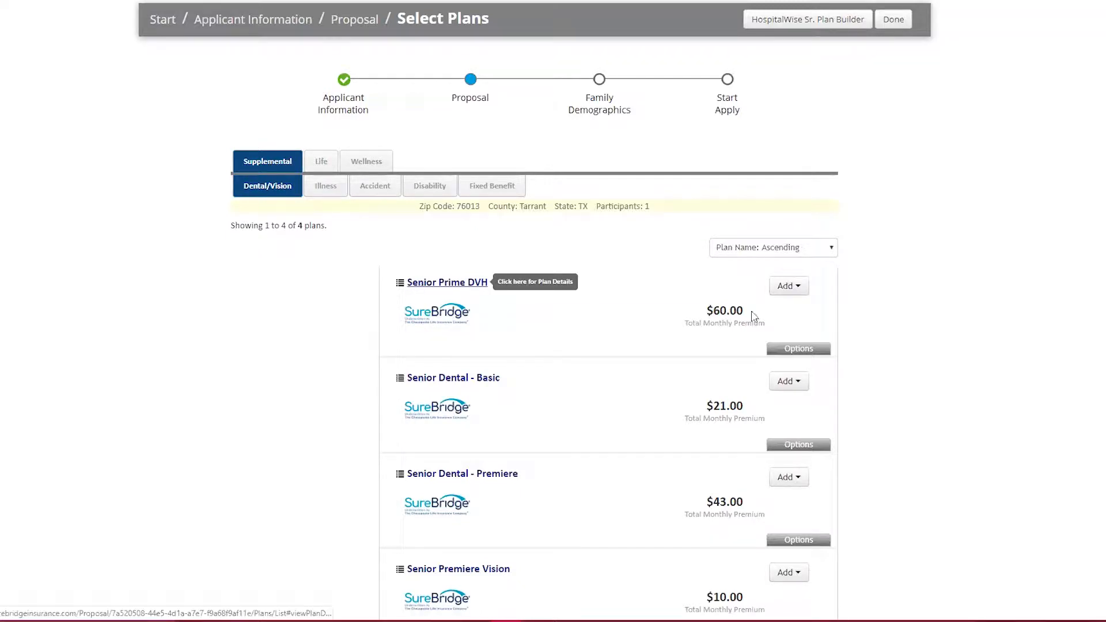
click(824, 349)
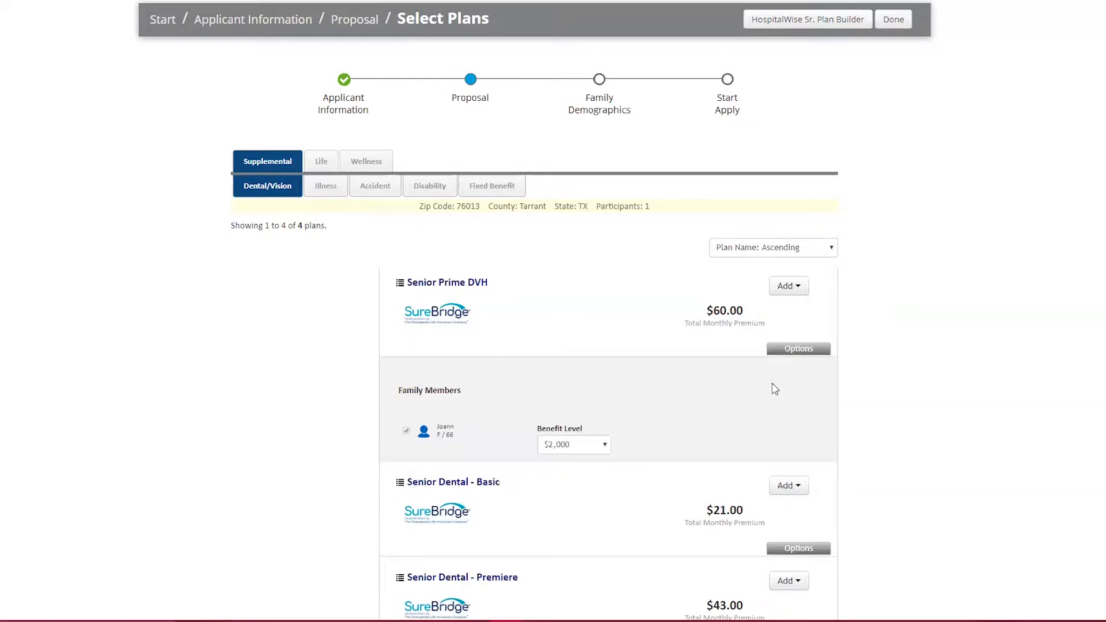
click(589, 446)
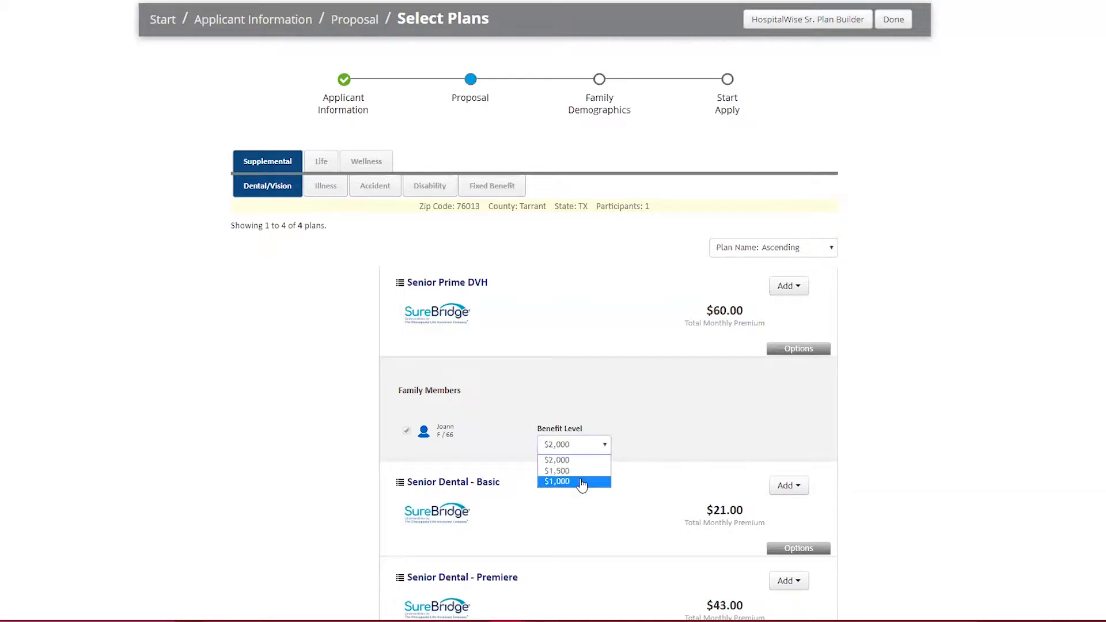
click(582, 482)
click(786, 288)
click(773, 323)
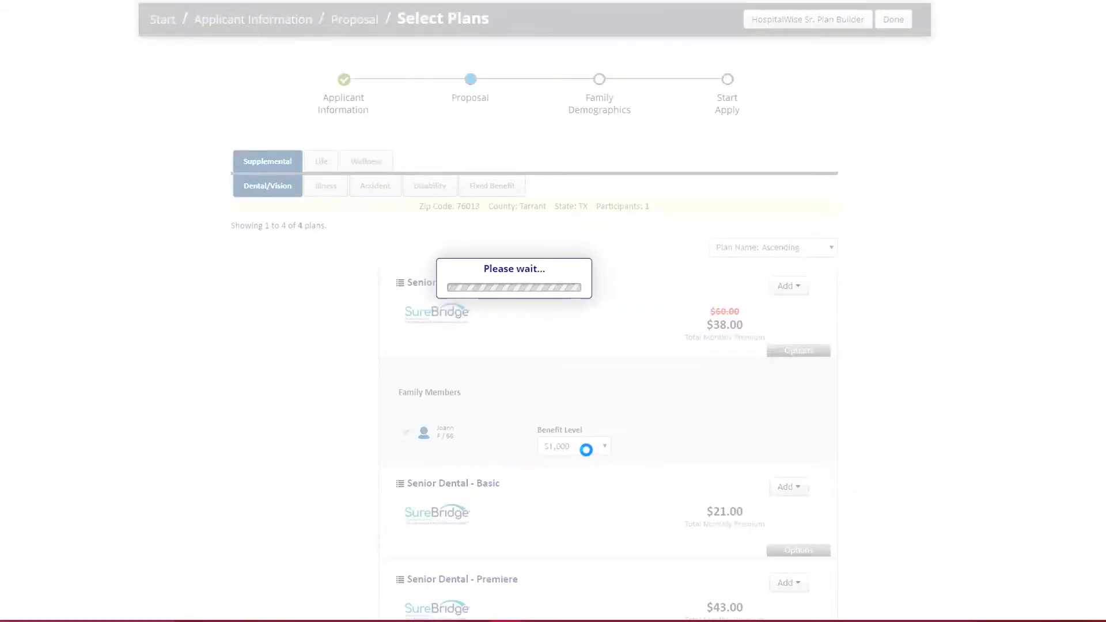
- Set the Senior Prime DVH benefit level to $1,500 and add that version to Quote 2
click(585, 461)
click(579, 487)
click(788, 287)
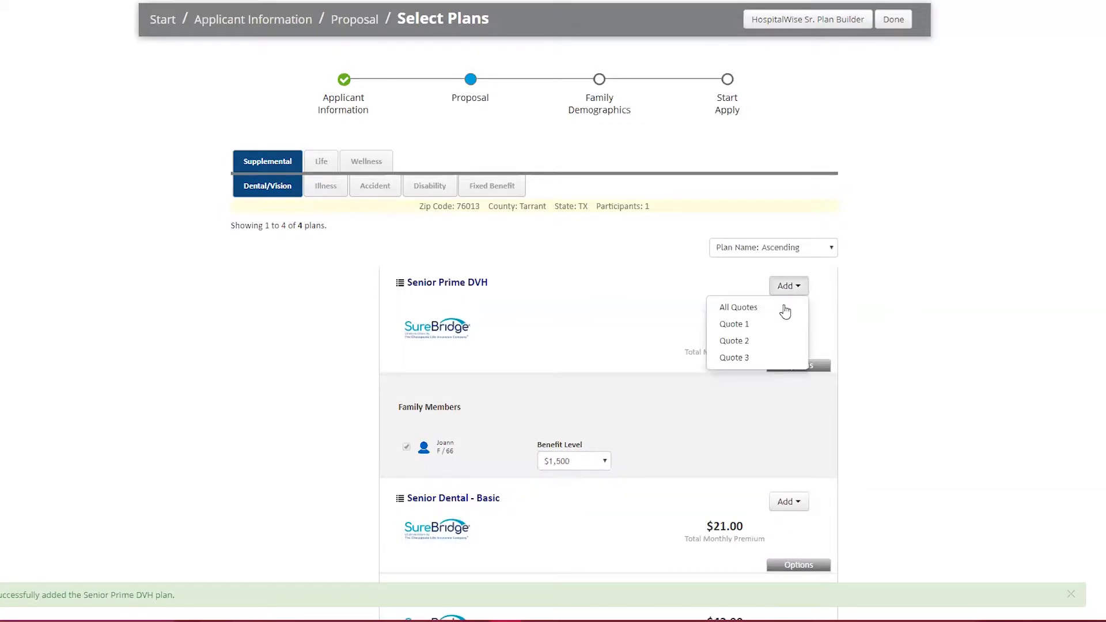
click(740, 340)
- Set the Senior Prime DVH benefit level to $2,000 and add that version to Quote 3
click(583, 479)
click(579, 490)
click(789, 285)
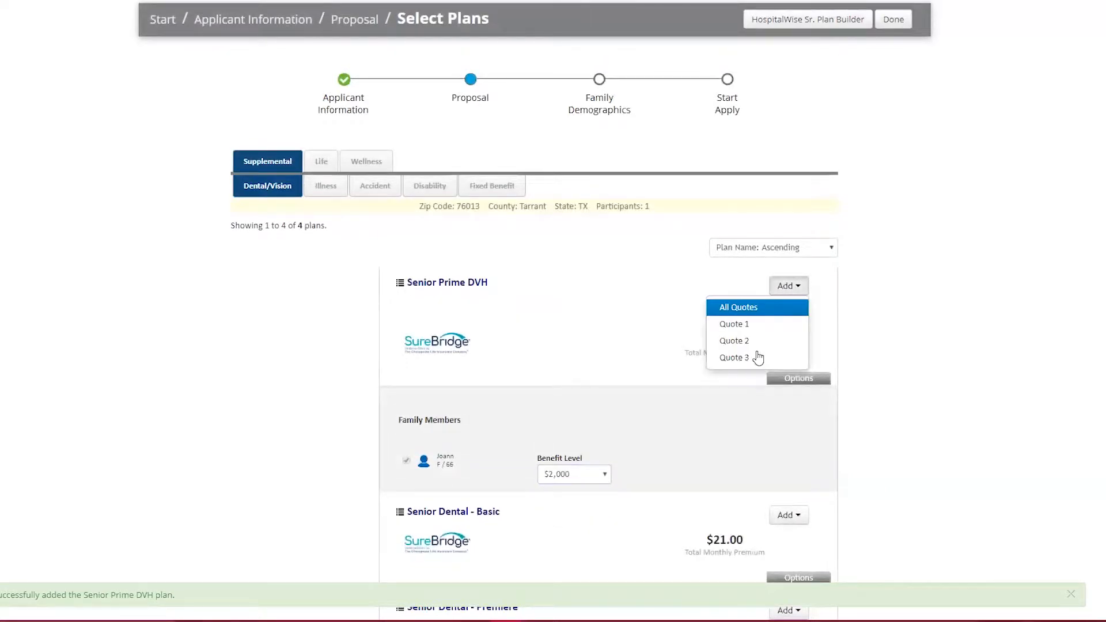
click(753, 357)
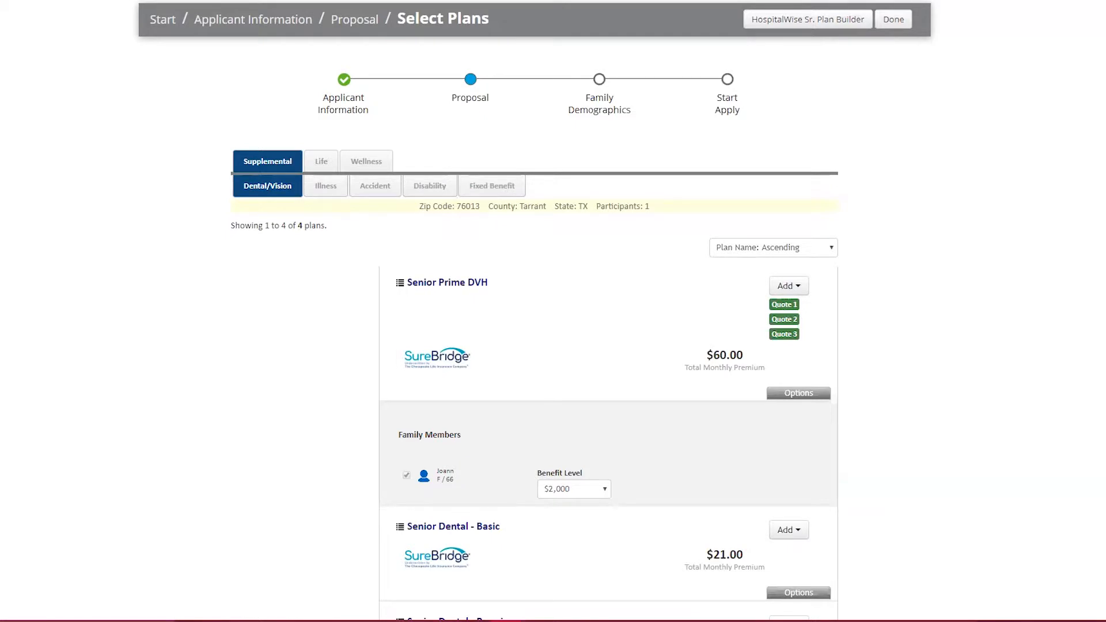
- Finish the plan selection, choose Quote 2 from the proposal and start its application
click(892, 21)
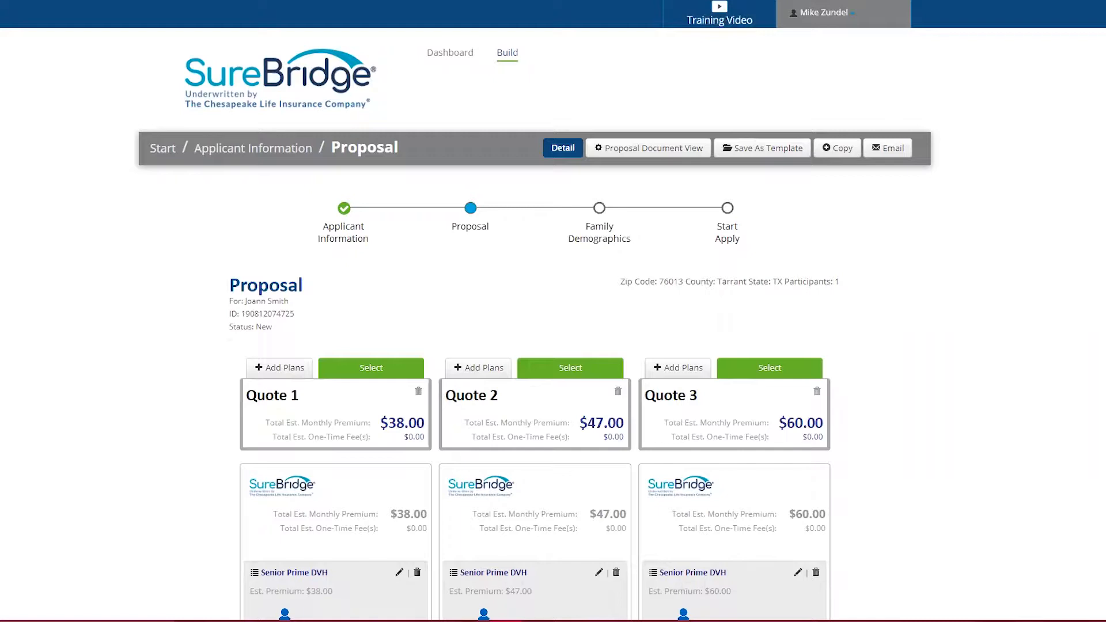
scroll(1055, 213, down, 2)
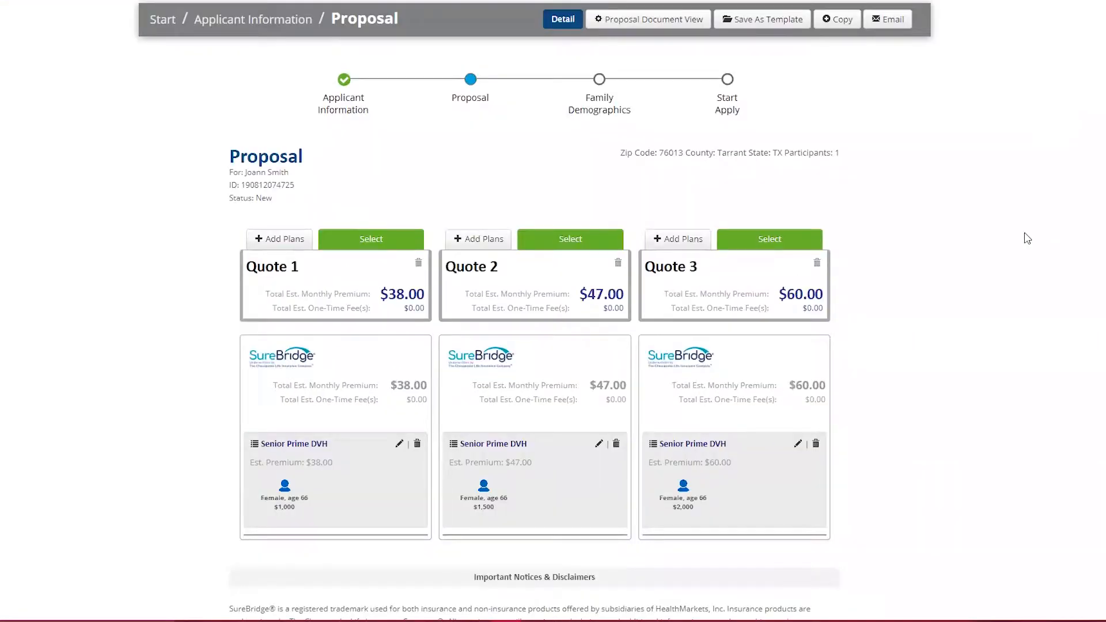
click(621, 247)
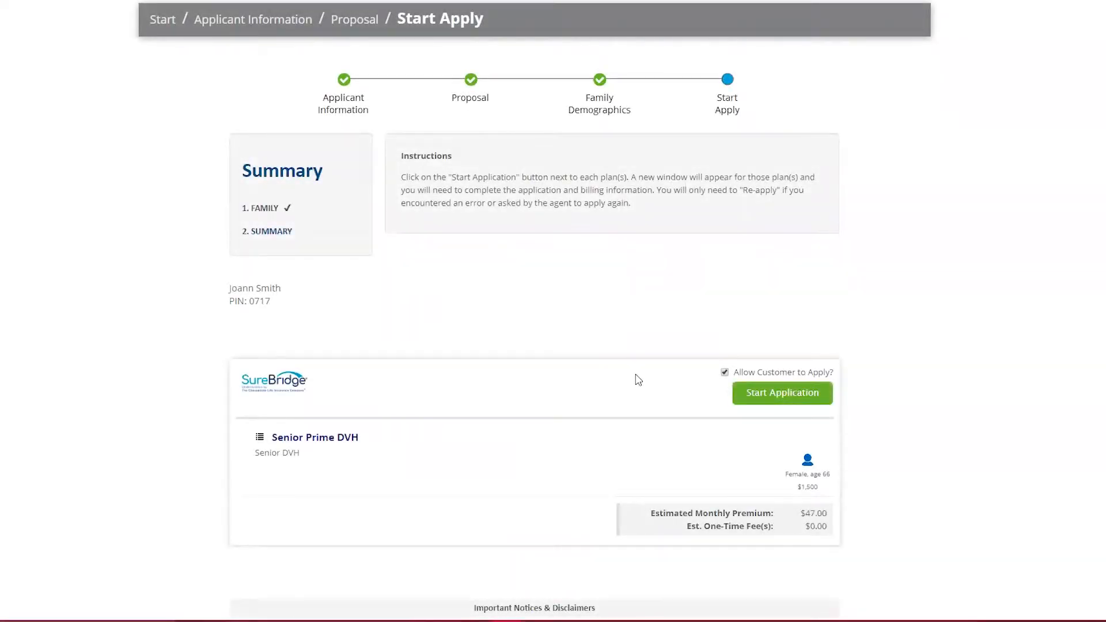
click(753, 392)
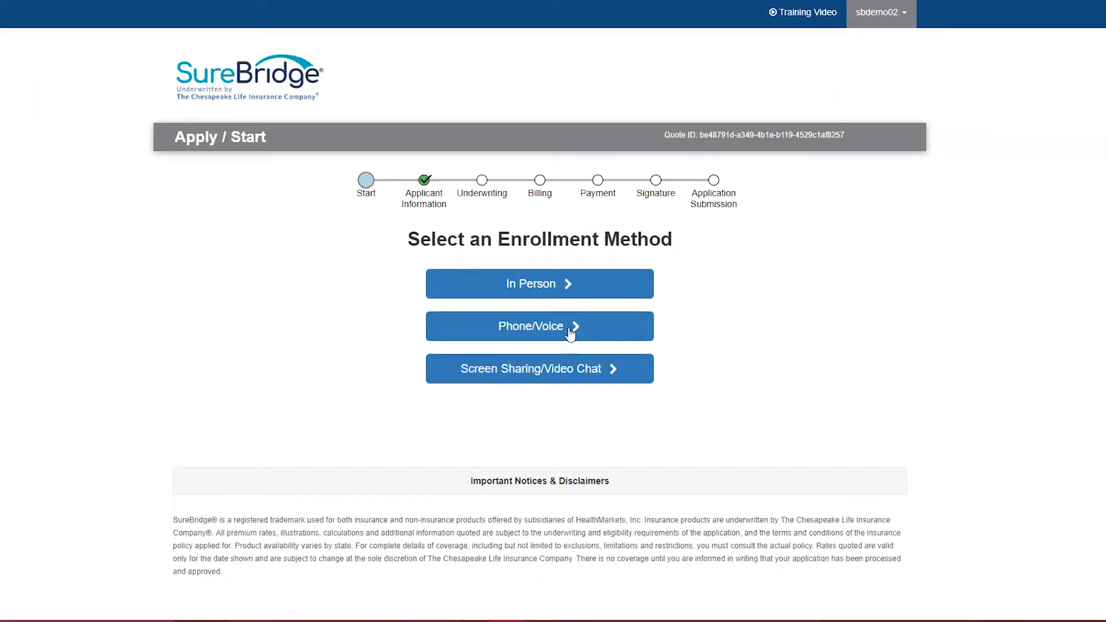
- Choose Phone/Voice enrollment with Email or Text Signature, review the statements to read aloud, and acknowledge them
click(570, 333)
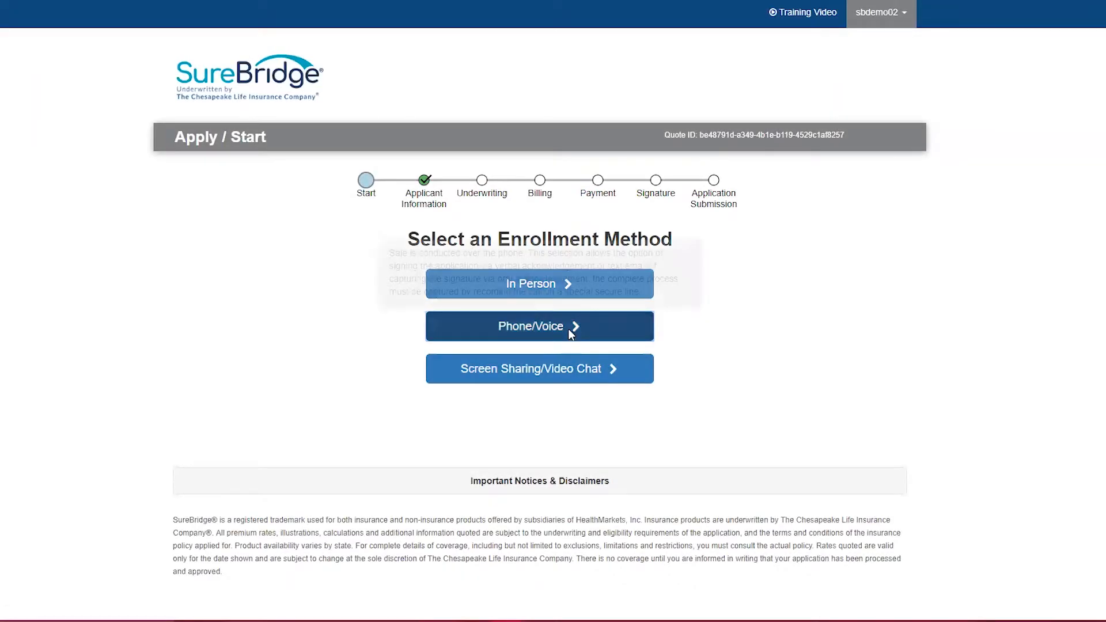
click(571, 320)
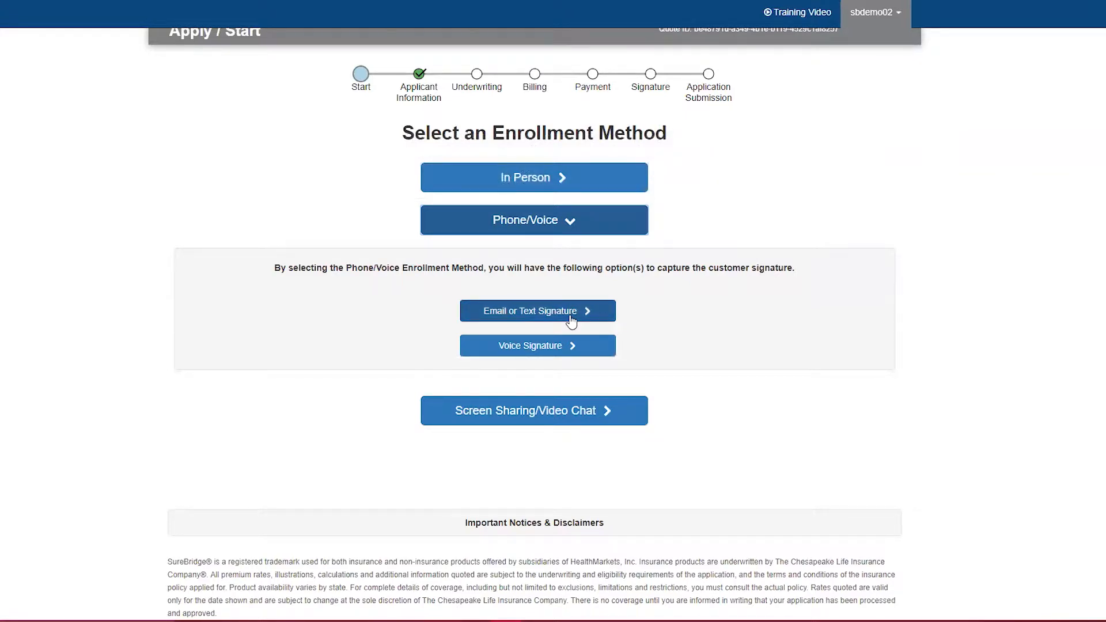
click(571, 320)
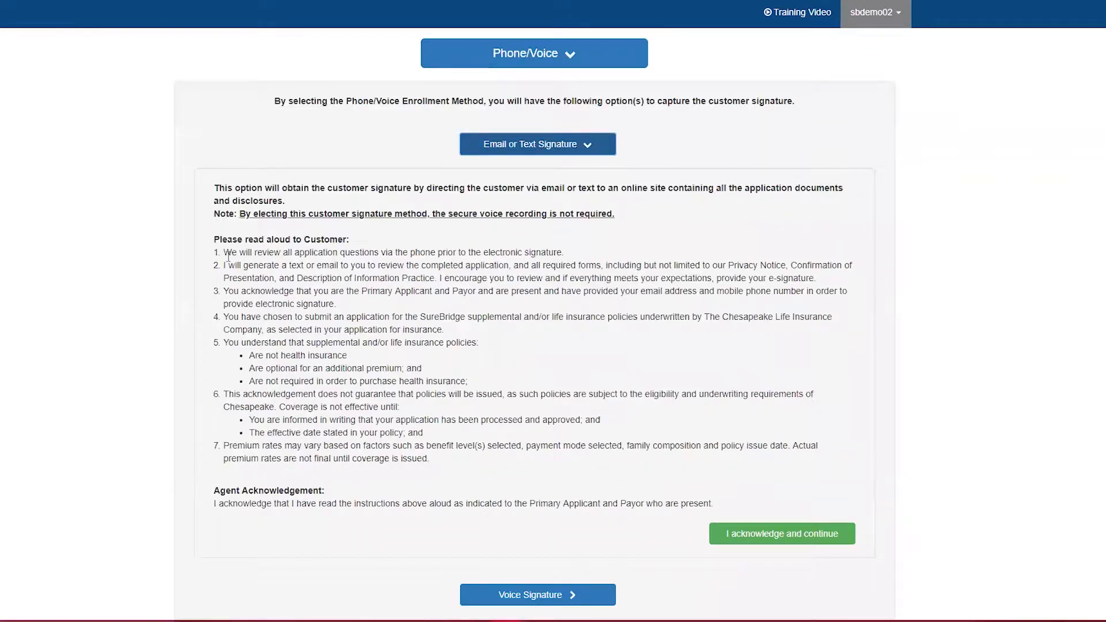
drag(224, 252, 455, 472)
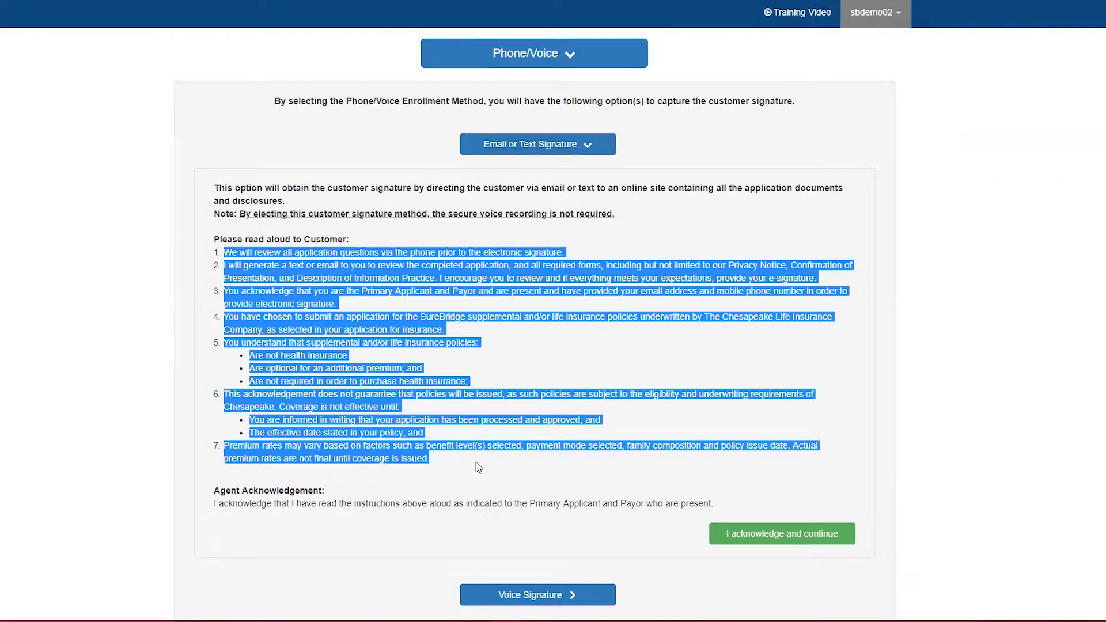
click(514, 467)
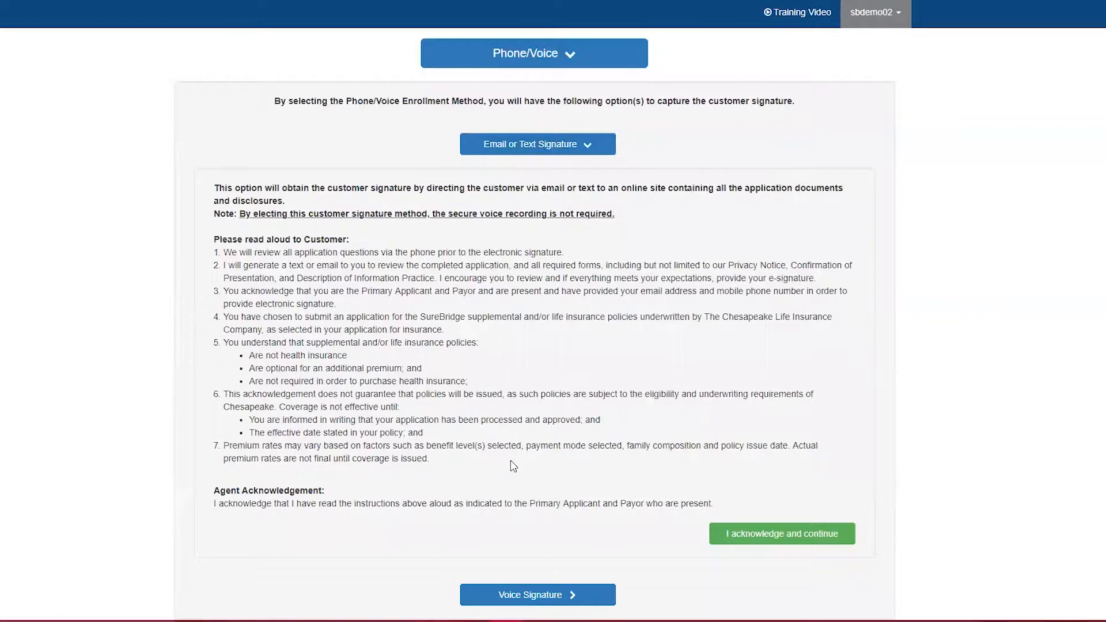
click(753, 536)
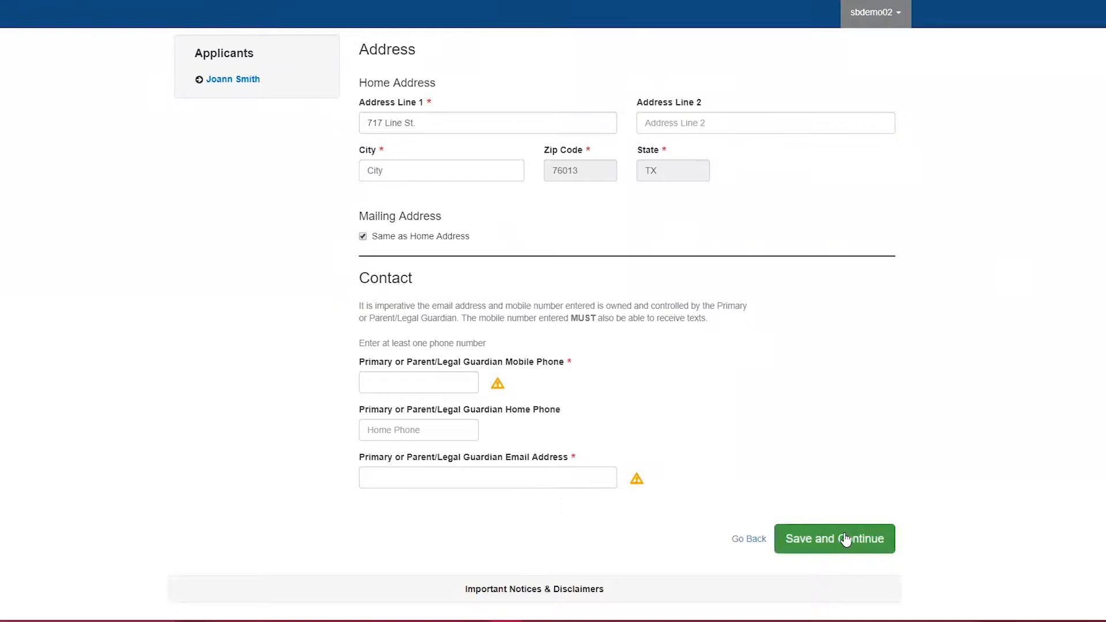
- Save the applicant information and answer the eligibility questions: New Coverage, U.S. citizen Yes, incarcerated No, eligible for Medicare Yes
click(846, 540)
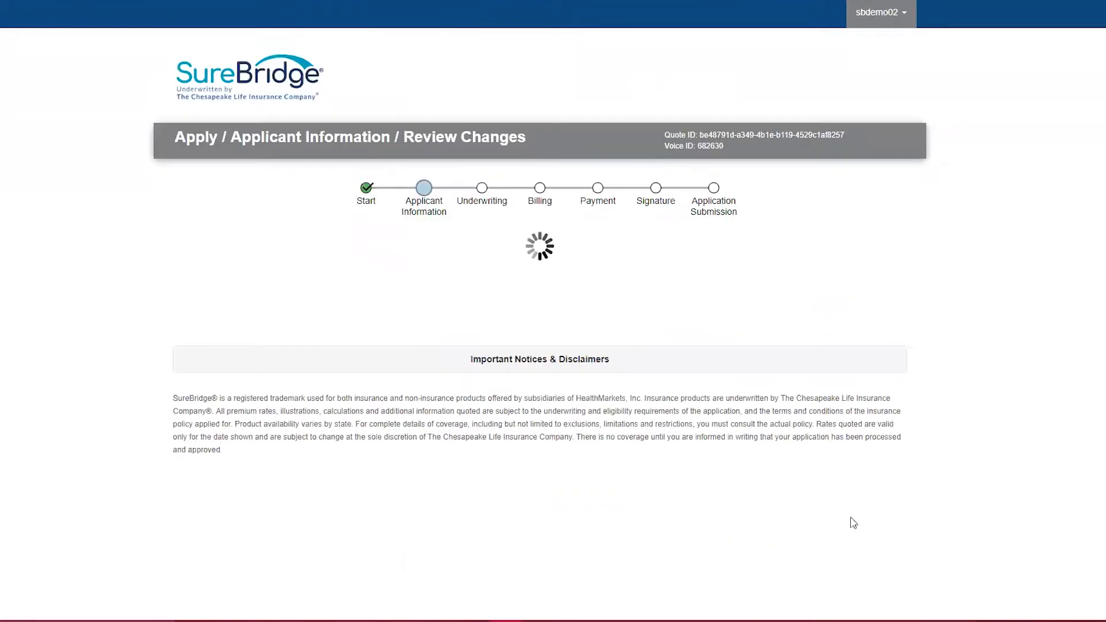
scroll(1018, 383, down, 3)
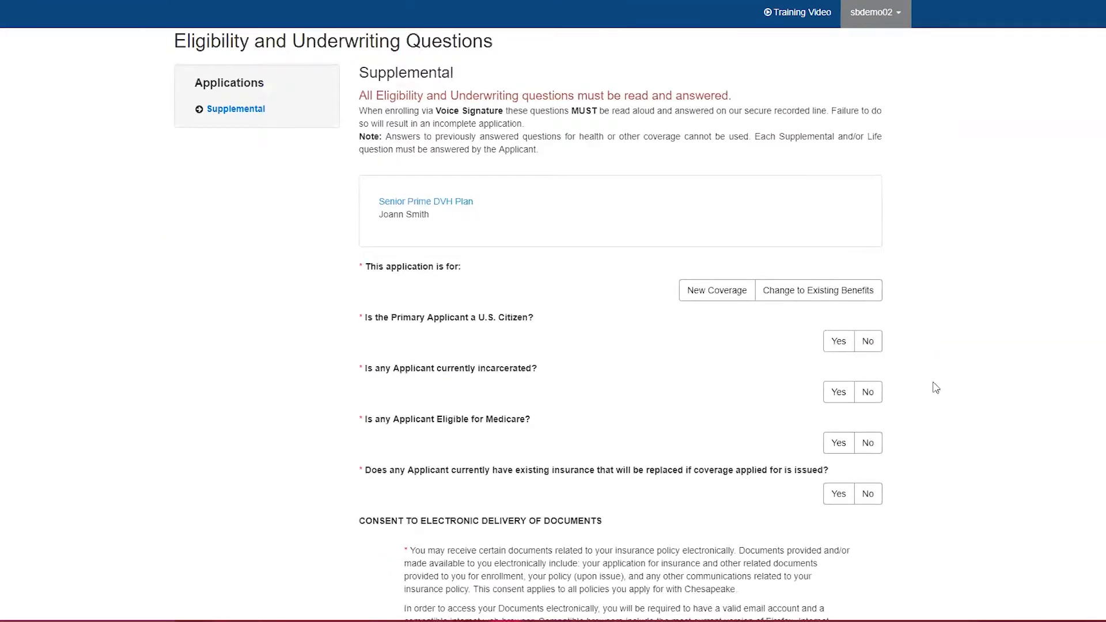
click(712, 294)
click(835, 348)
click(868, 392)
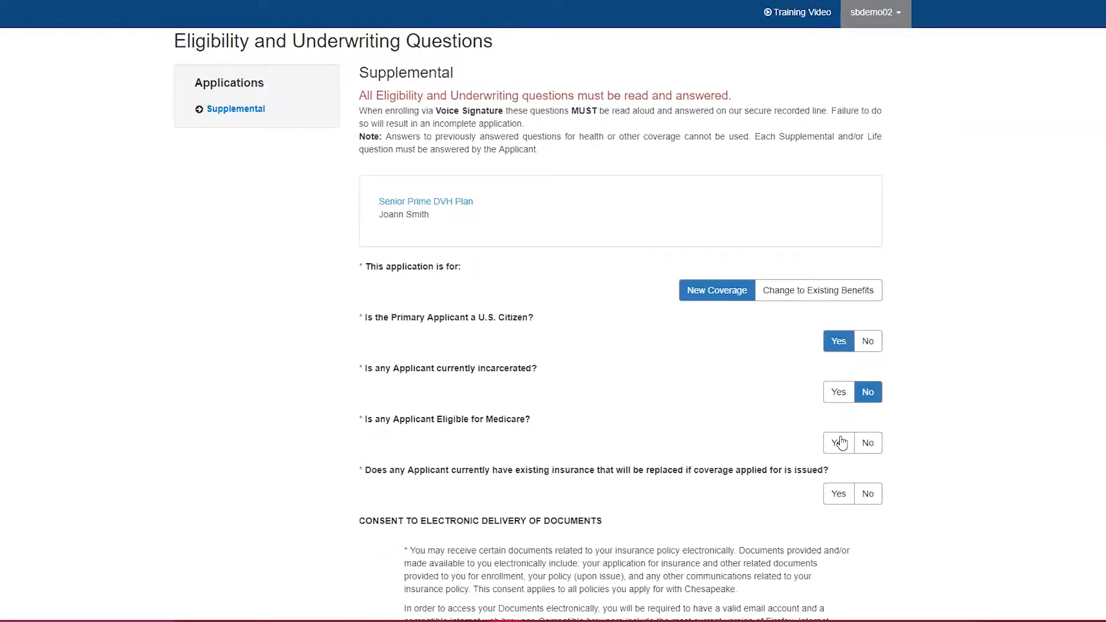
click(840, 442)
- Mark the applicant as Medicare-eligible, confirm receipt of the Important Notice to Persons on Medicare, and accept the Medicare & You handbook link
scroll(945, 422, down, 2)
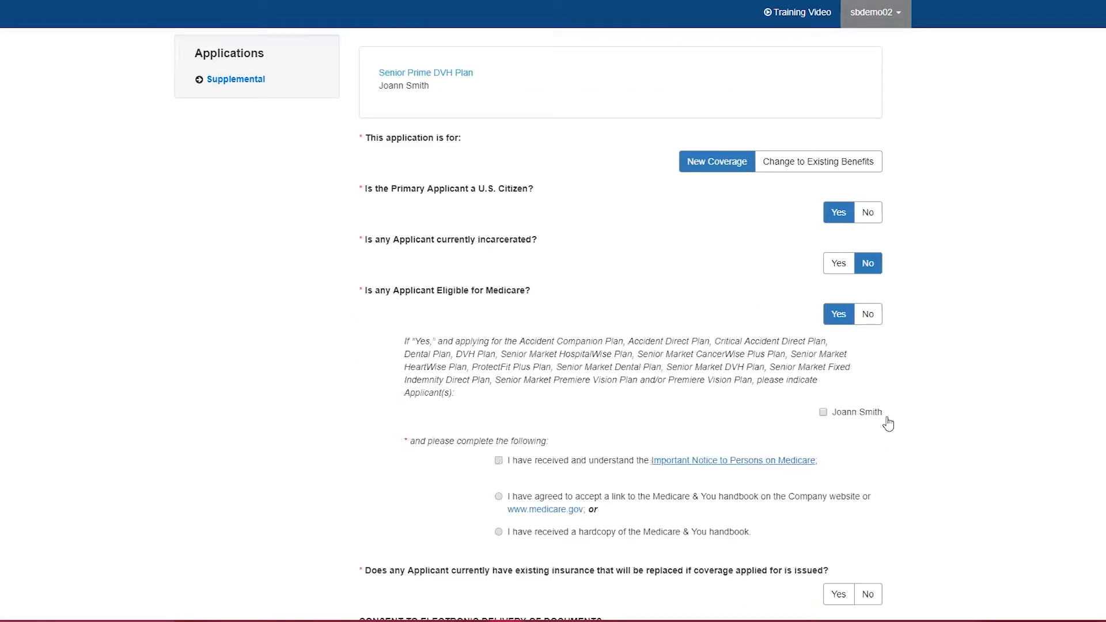
scroll(928, 424, down, 1)
click(561, 402)
click(568, 435)
scroll(833, 483, down, 1)
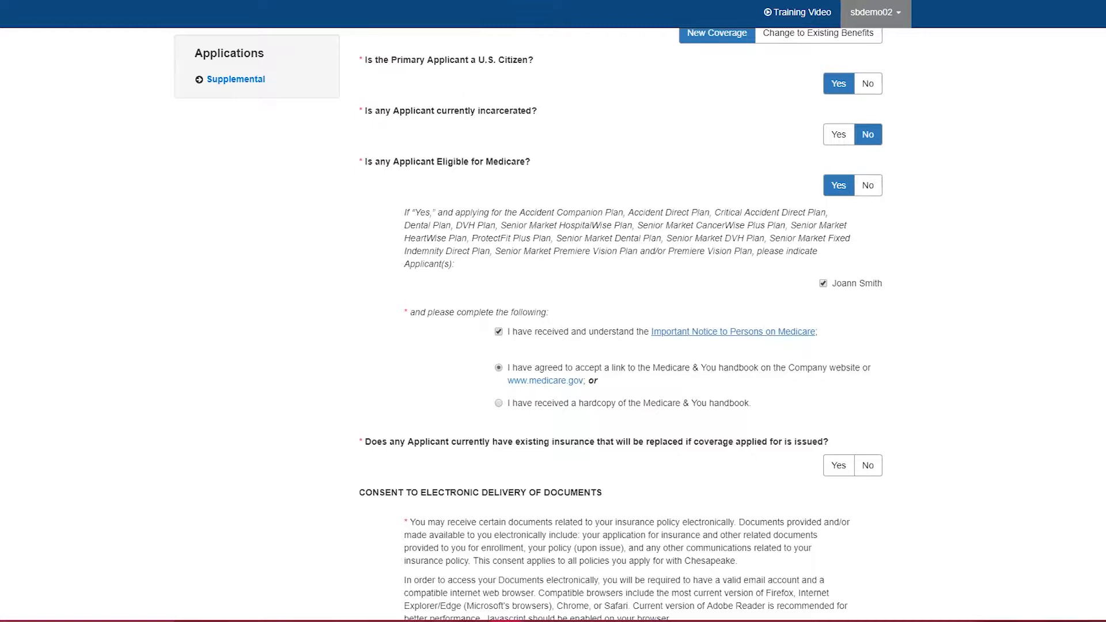
- Answer Yes to replacing existing insurance and to electronic delivery of documents, and save the underwriting answers
scroll(941, 358, down, 5)
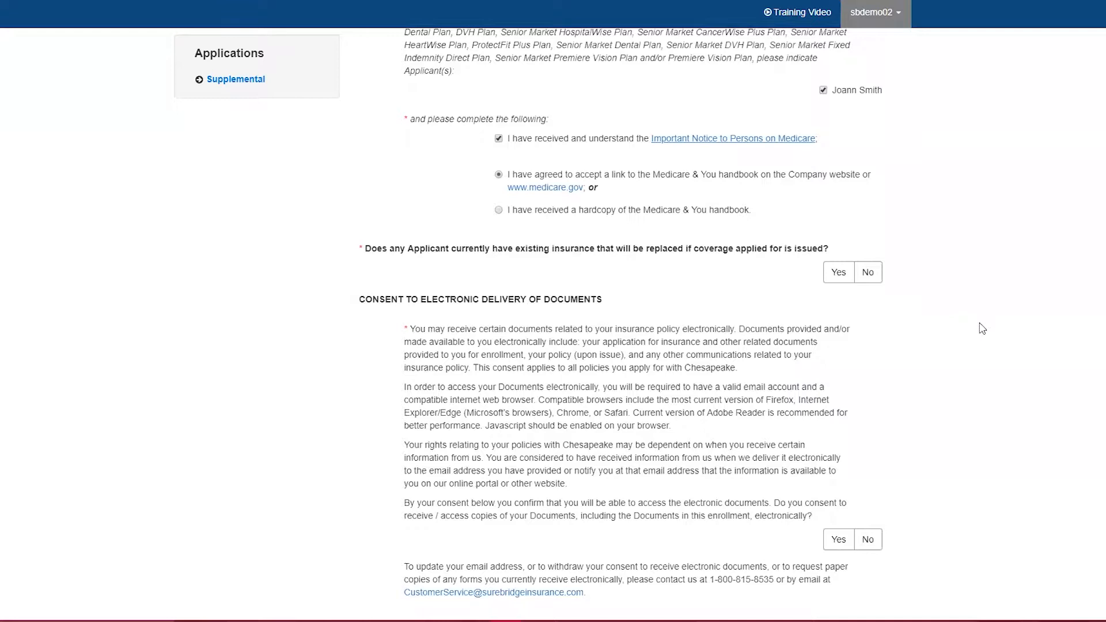
scroll(982, 328, down, 2)
click(841, 416)
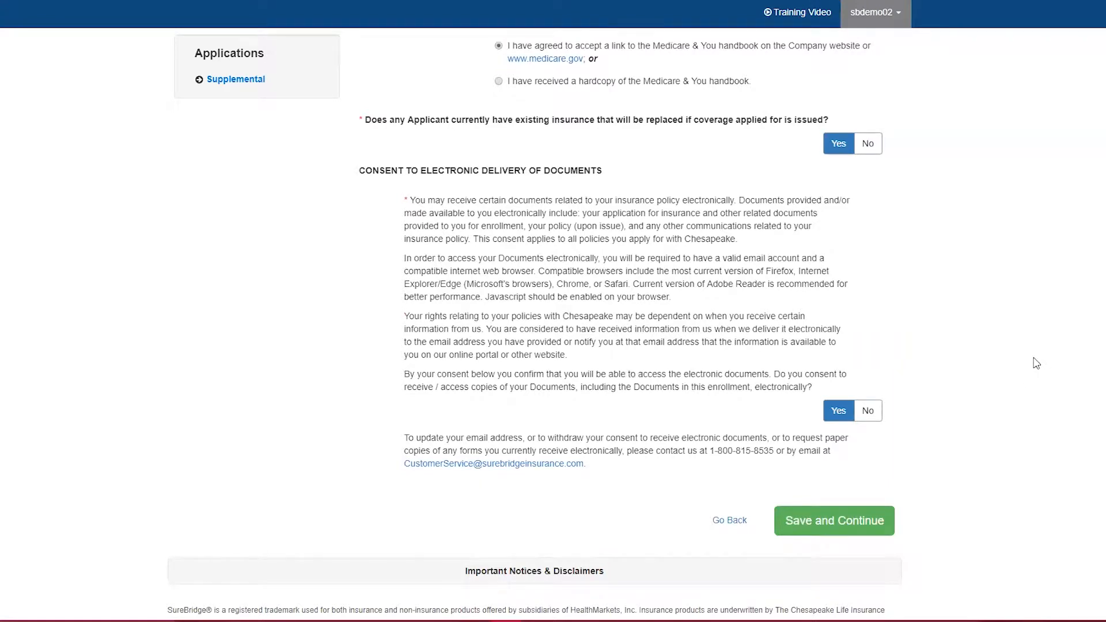
click(876, 523)
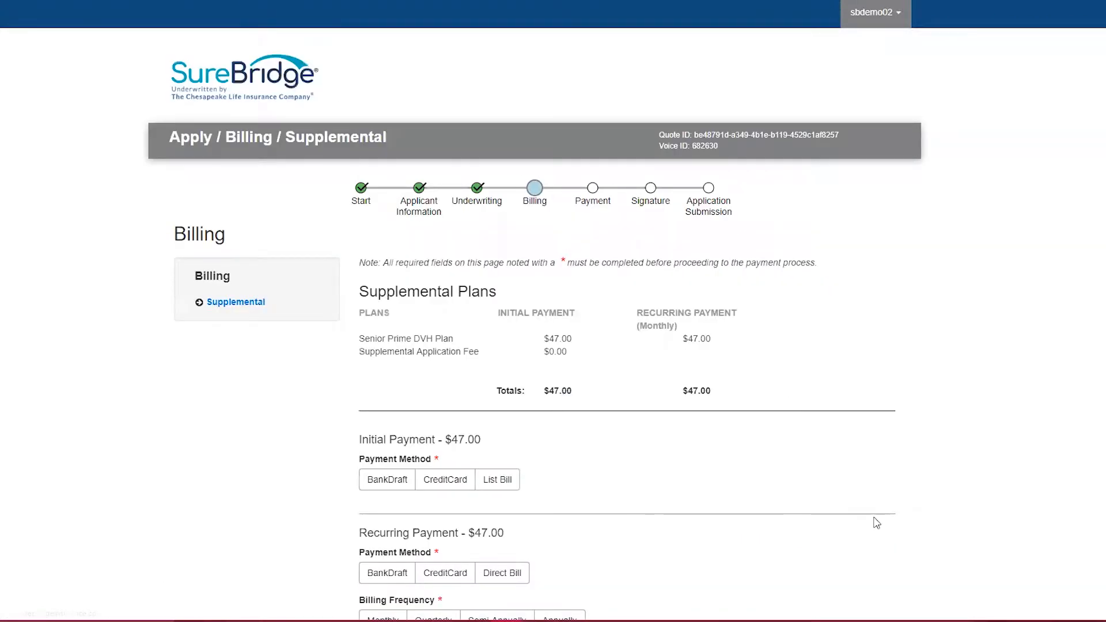
- Set both the initial and recurring payment methods to CreditCard, with Monthly billing frequency
scroll(771, 415, down, 3)
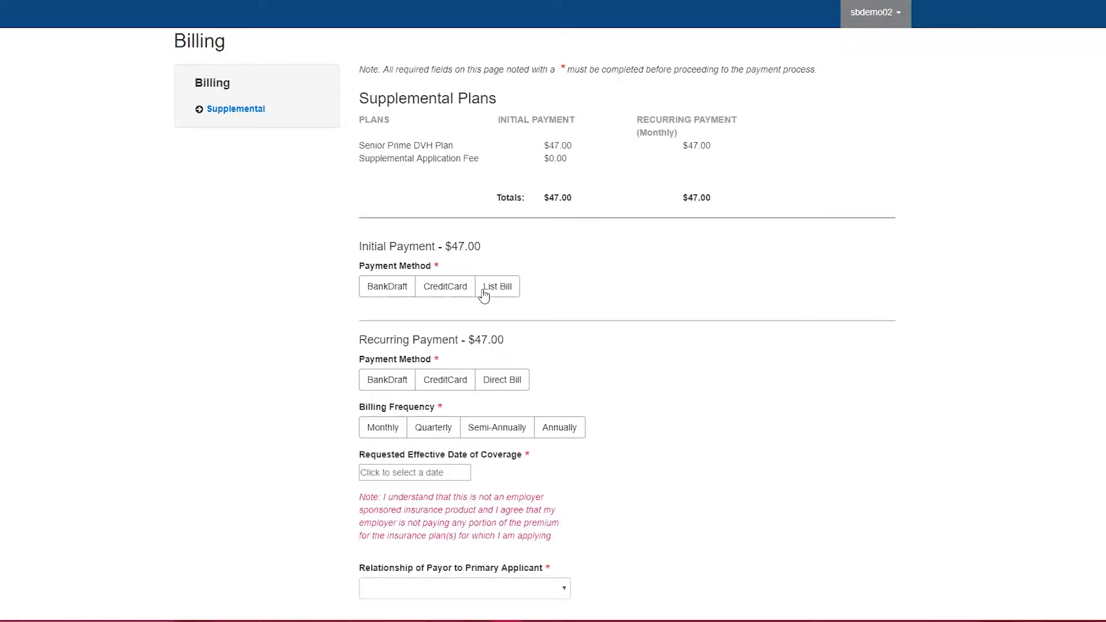
click(436, 291)
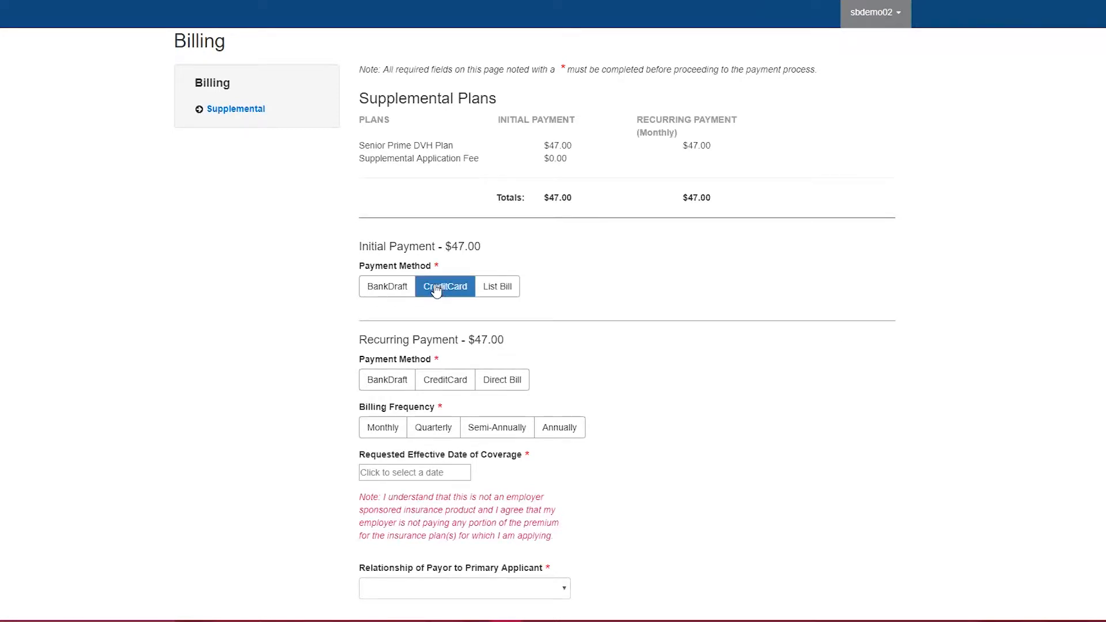
click(457, 379)
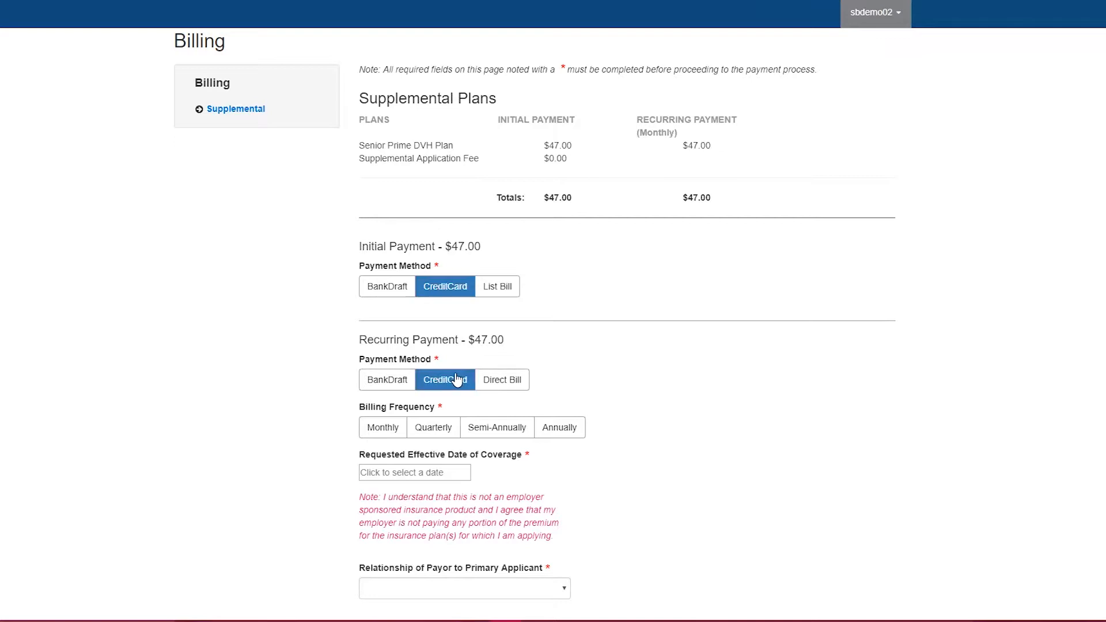
click(380, 435)
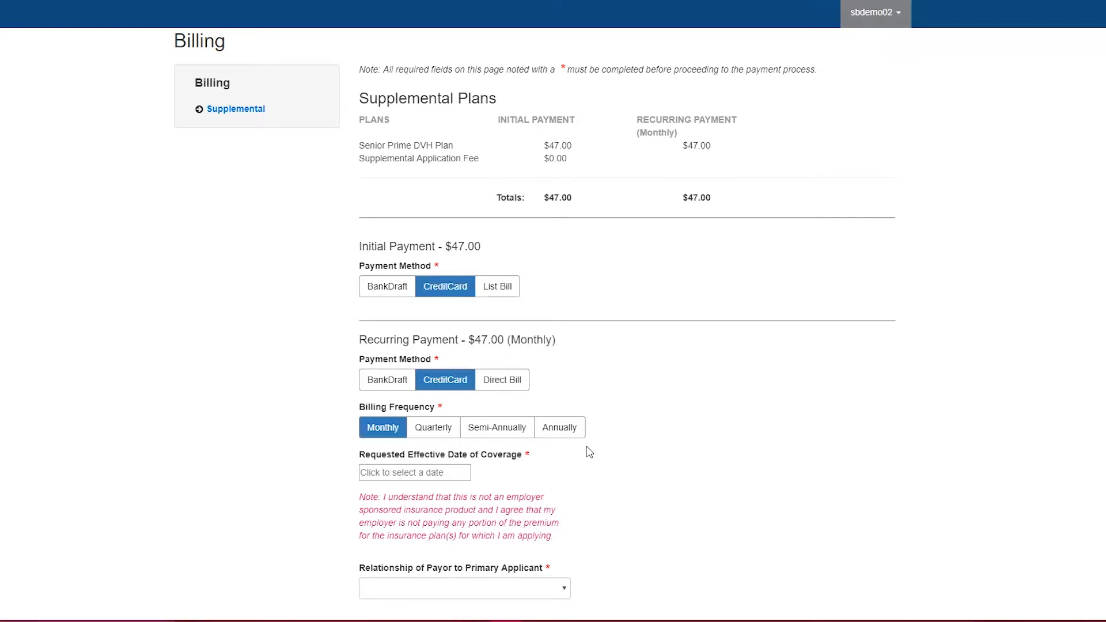
- Set the requested effective date of coverage to 09/01/2019 and the payor's relationship to the primary applicant to Self
click(452, 474)
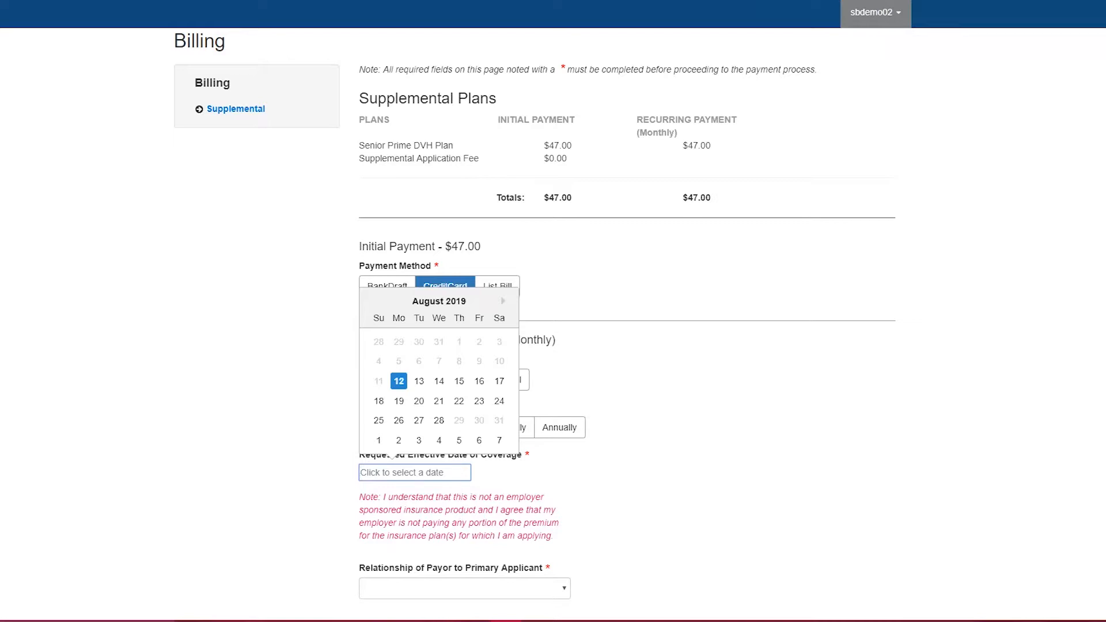
click(375, 440)
scroll(622, 449, down, 2)
click(562, 459)
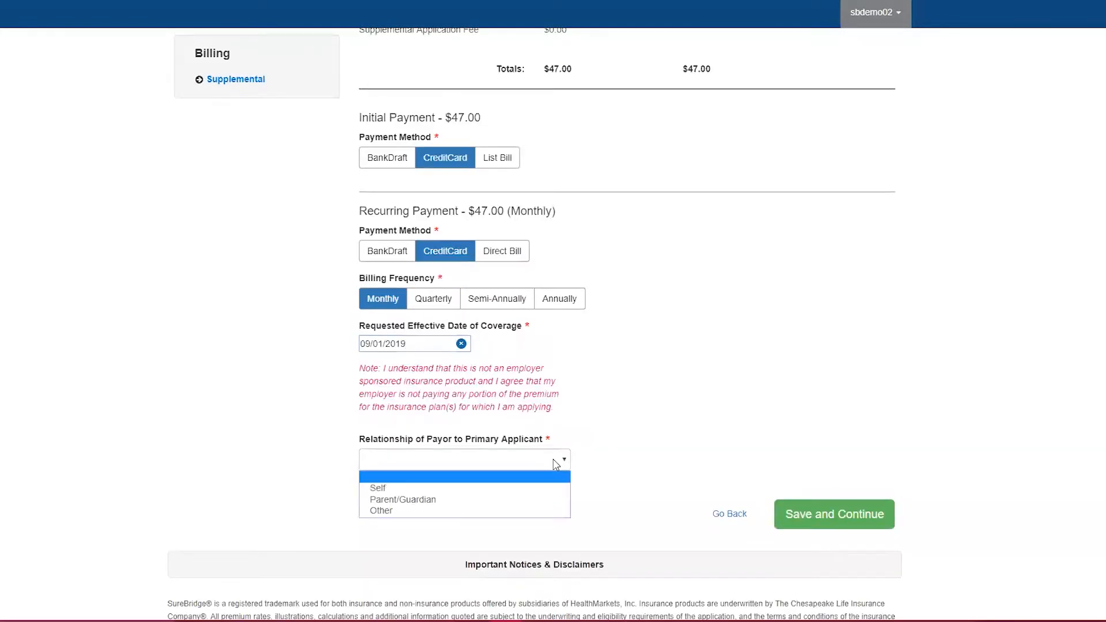
click(538, 489)
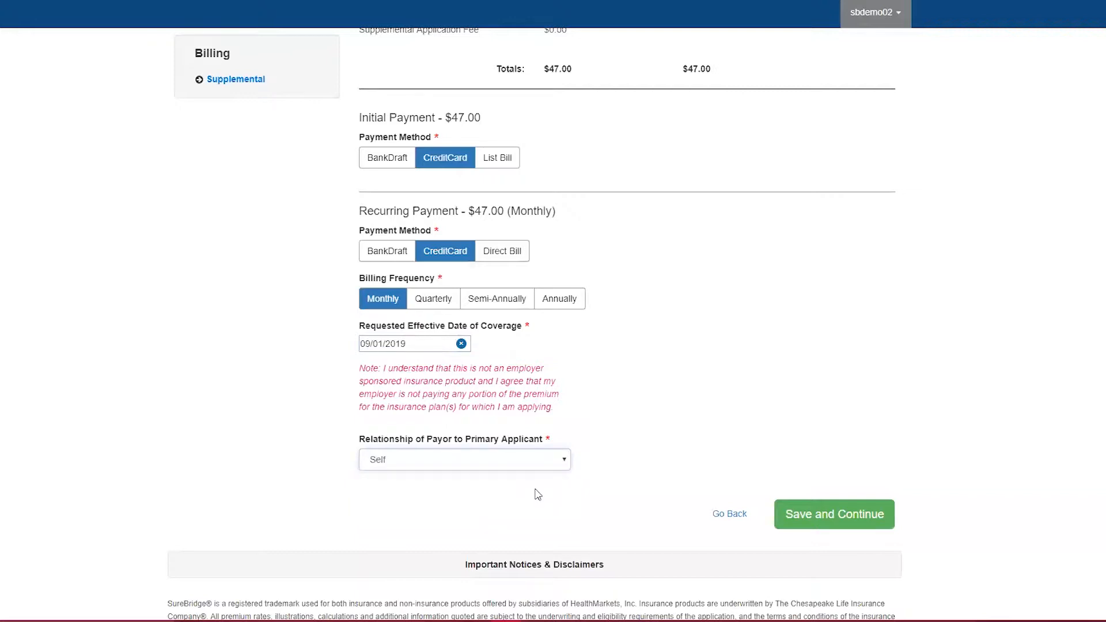
- Save the billing answers and submit the credit card form with the Mastercard's cardholder name, card number, expiry, CVC and billing address
click(839, 518)
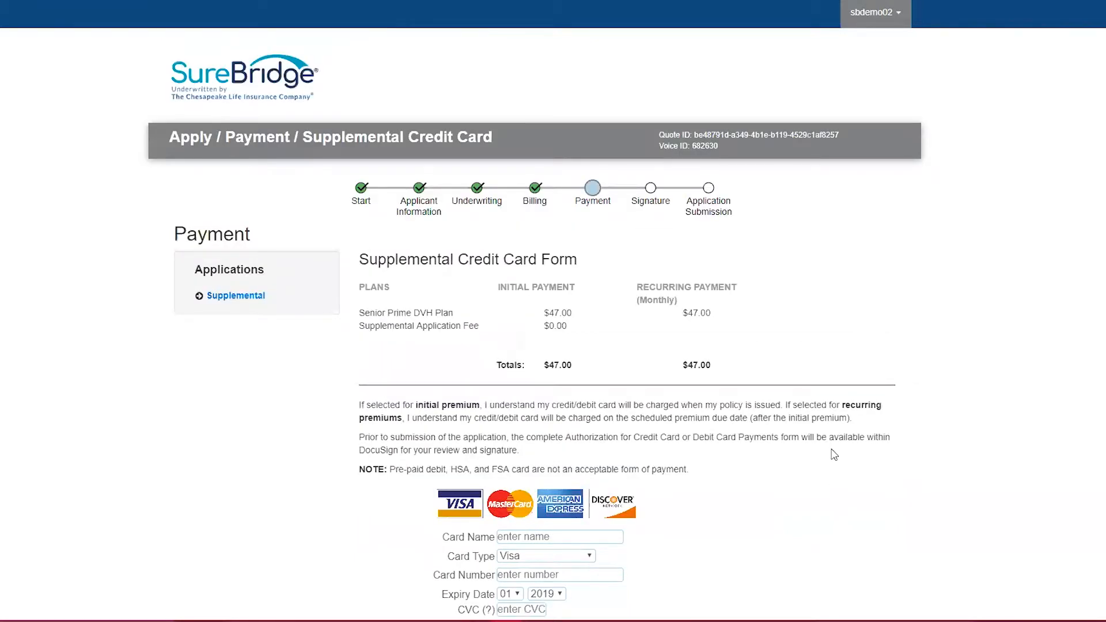
scroll(833, 455, down, 2)
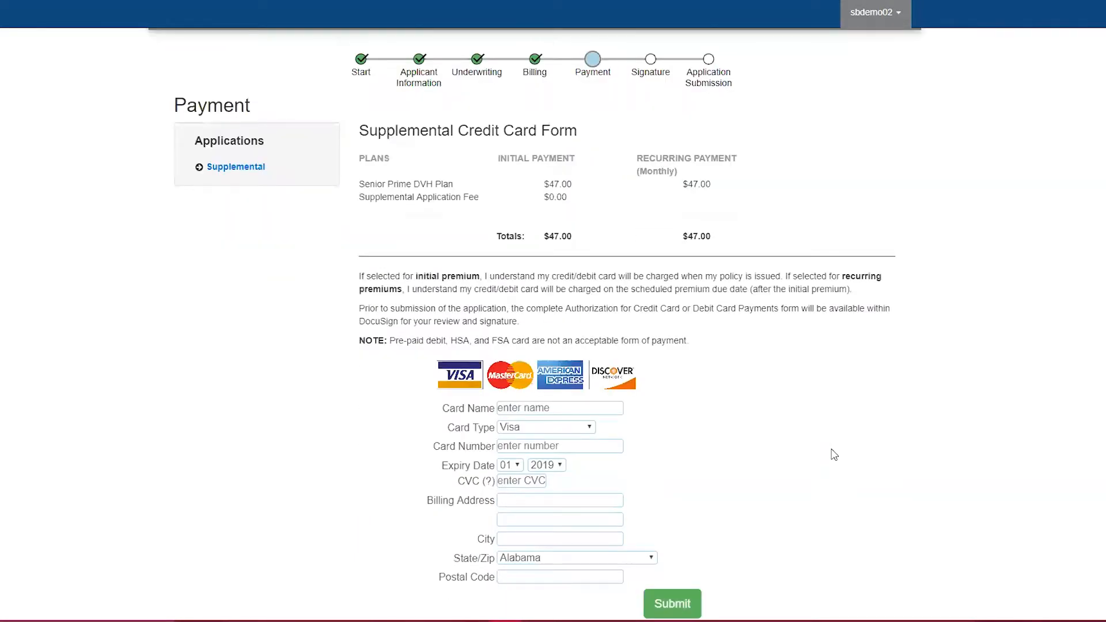
scroll(834, 454, down, 1)
click(596, 347)
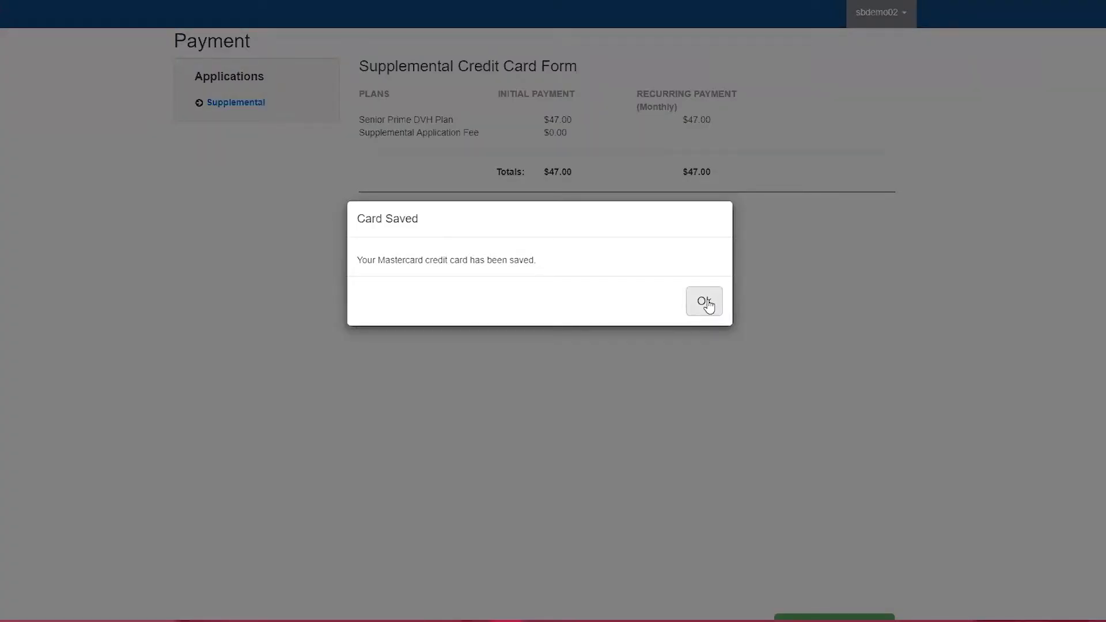
click(704, 301)
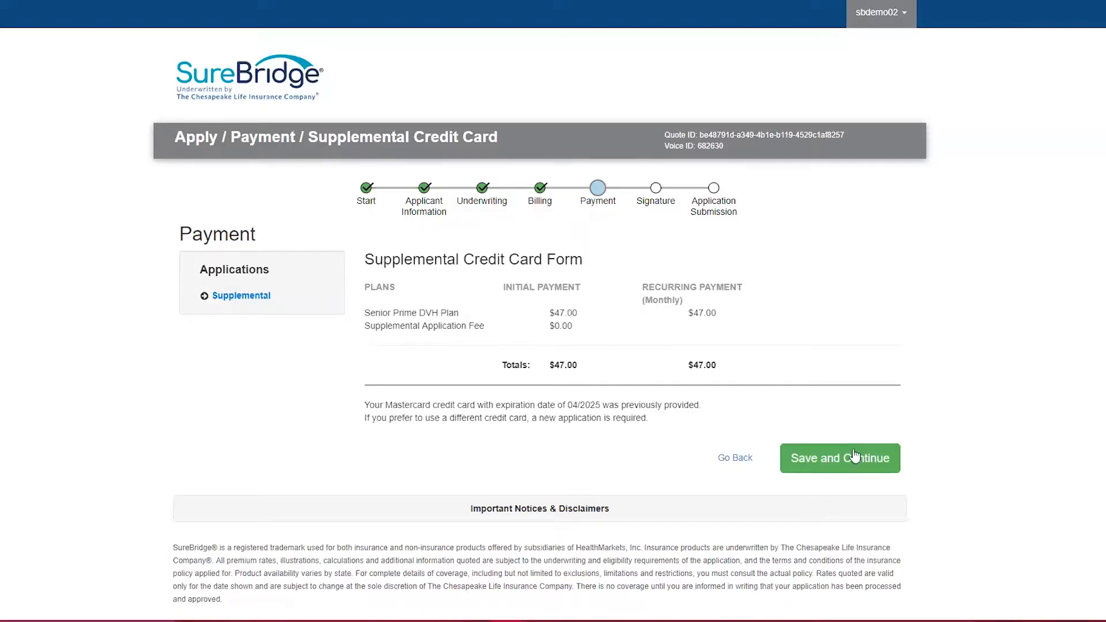
- Save the payment section and expand the Sign via Email or Text signature method to reach its Email option
click(861, 471)
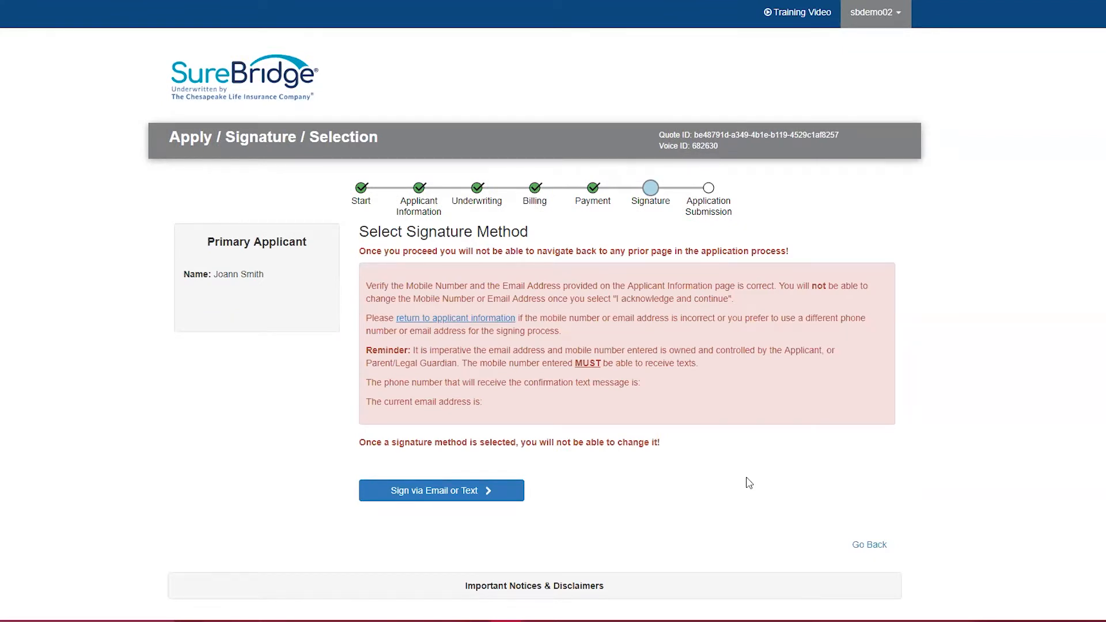
click(482, 496)
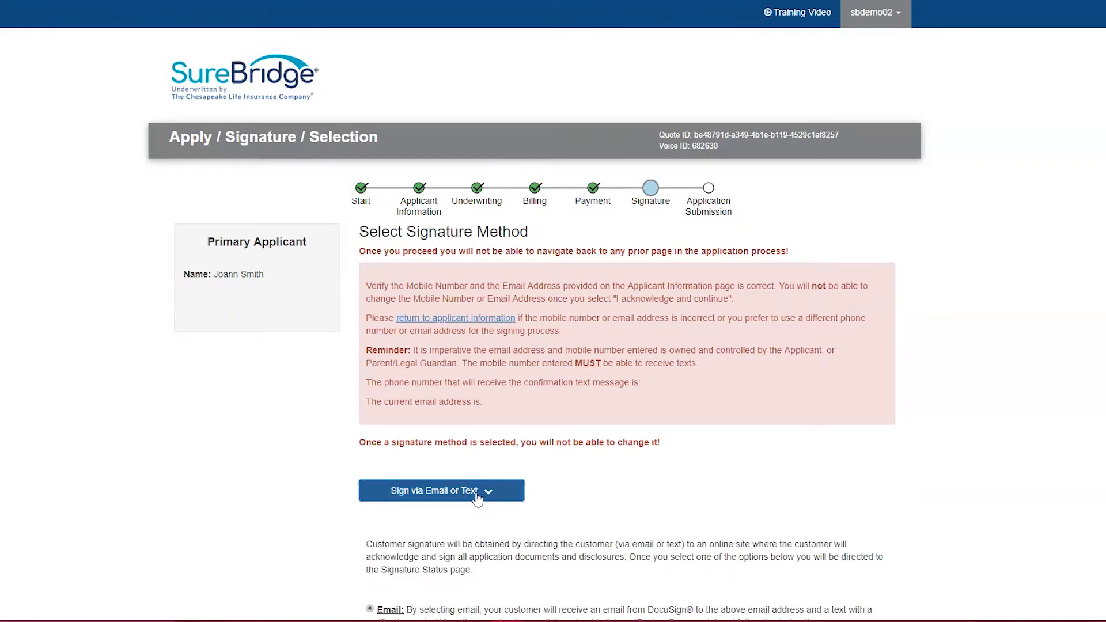
scroll(582, 505, down, 5)
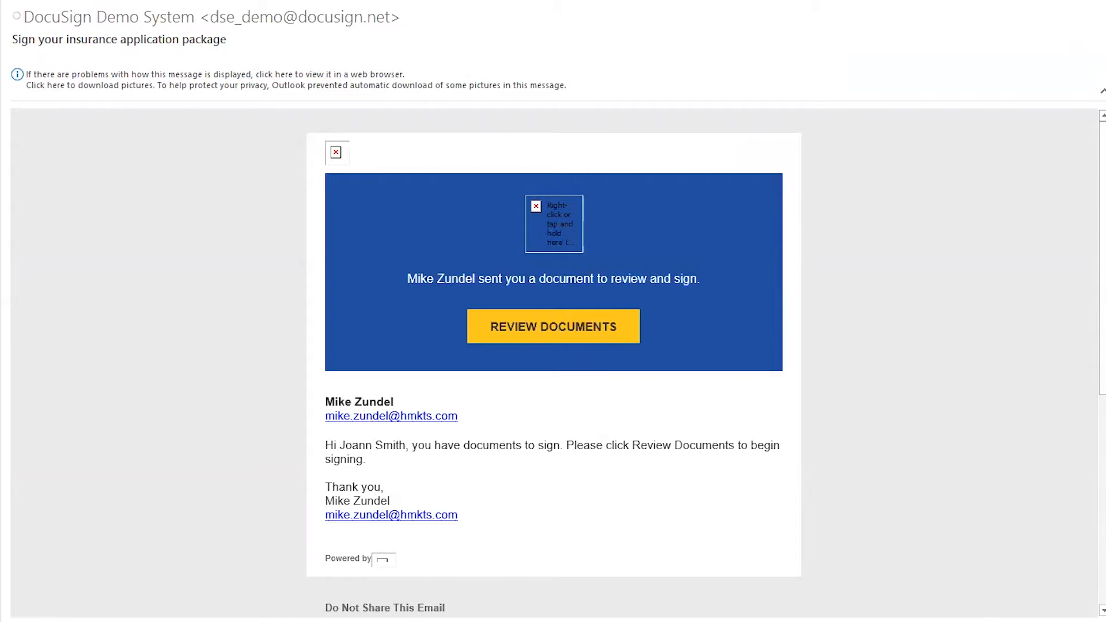
- Open the documents from the DocuSign email, authenticate with the SMS access code, and continue to the document review
click(525, 333)
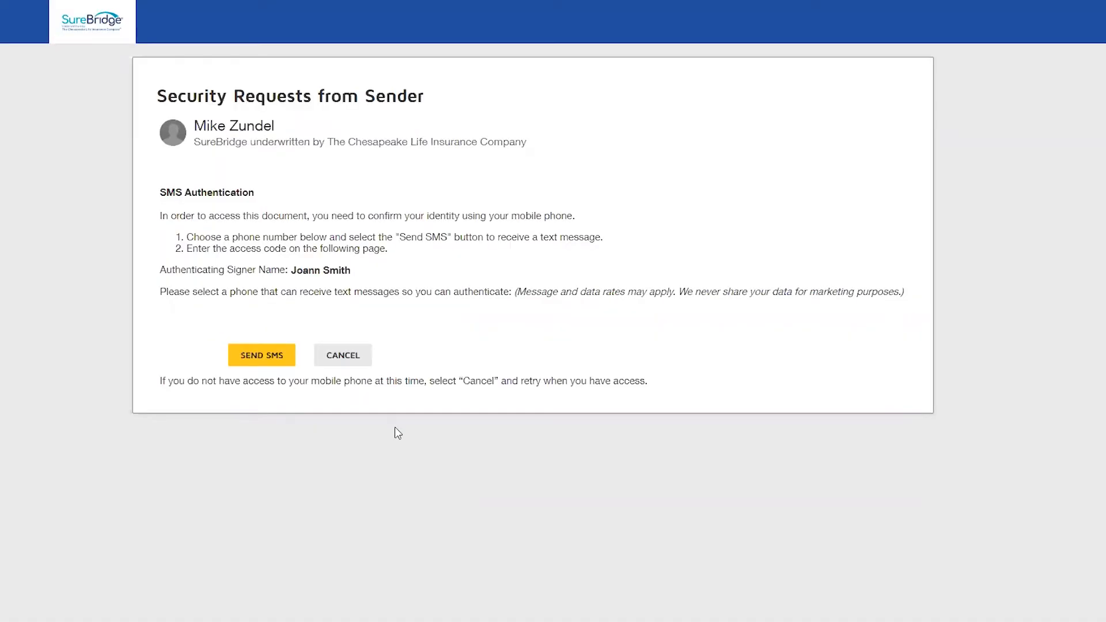
click(275, 362)
click(337, 246)
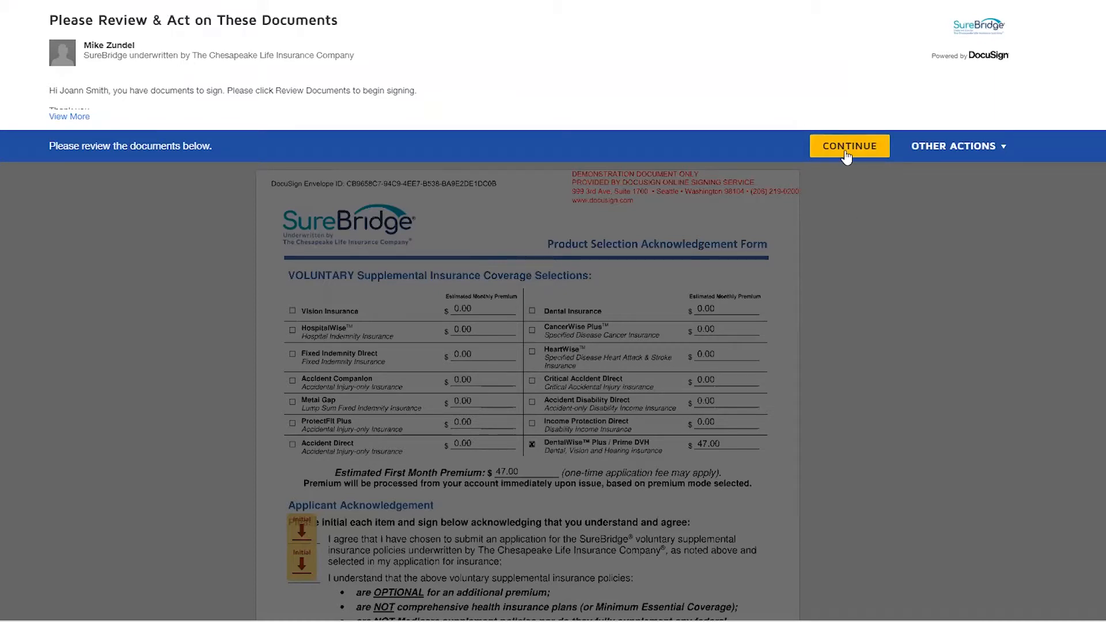
click(845, 151)
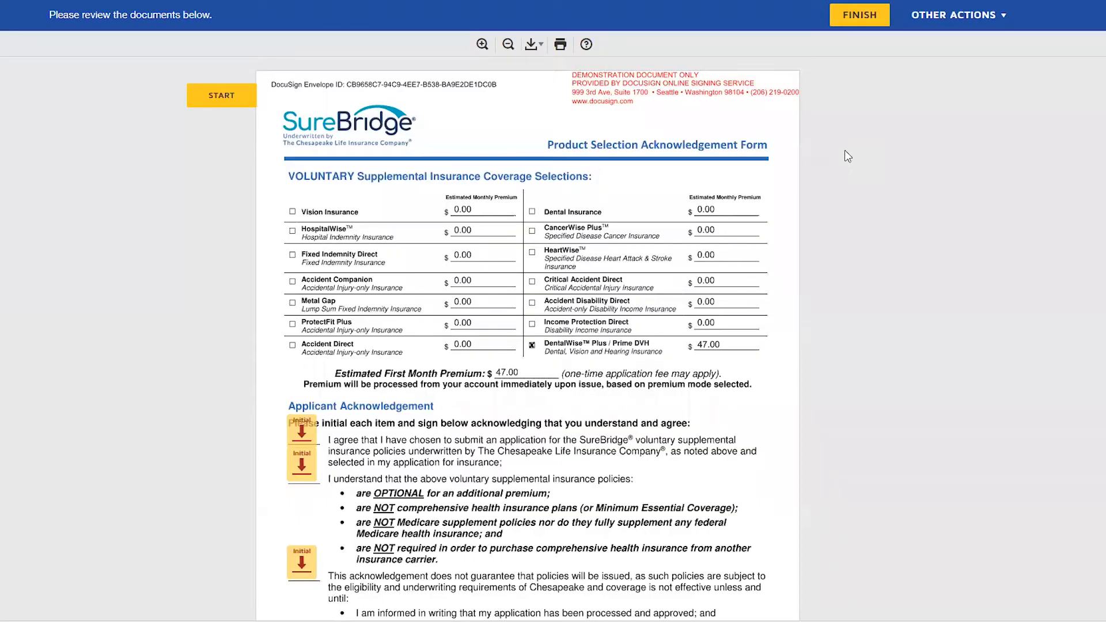
- Adopt the applicant's preset initials style and initial all three Applicant Acknowledgement items on the Product Selection Acknowledgement Form
click(238, 108)
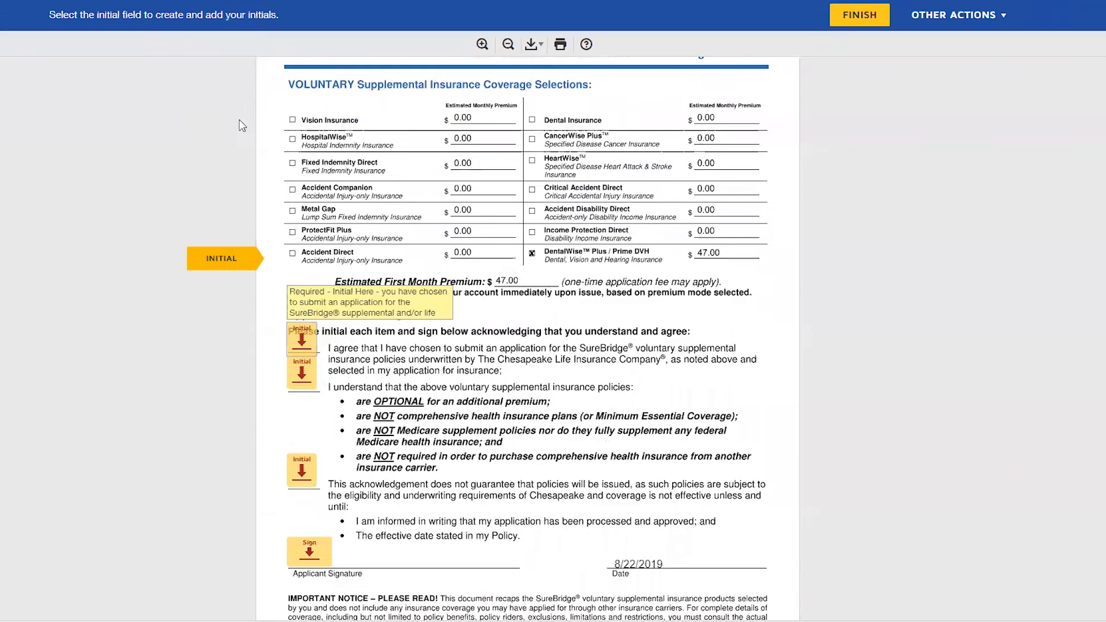
click(302, 341)
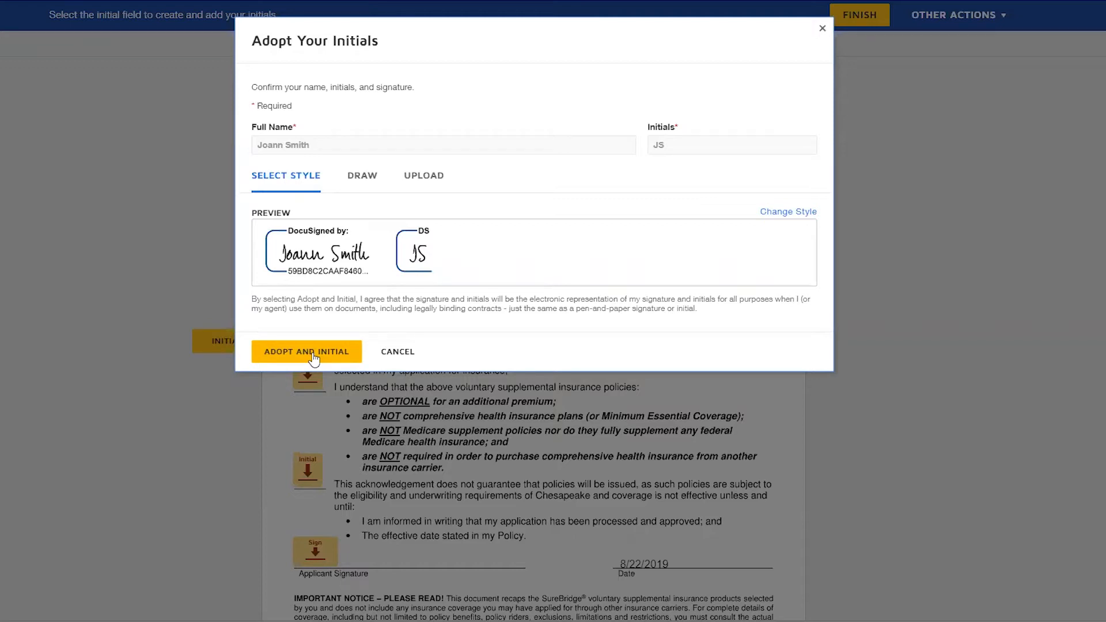
click(307, 352)
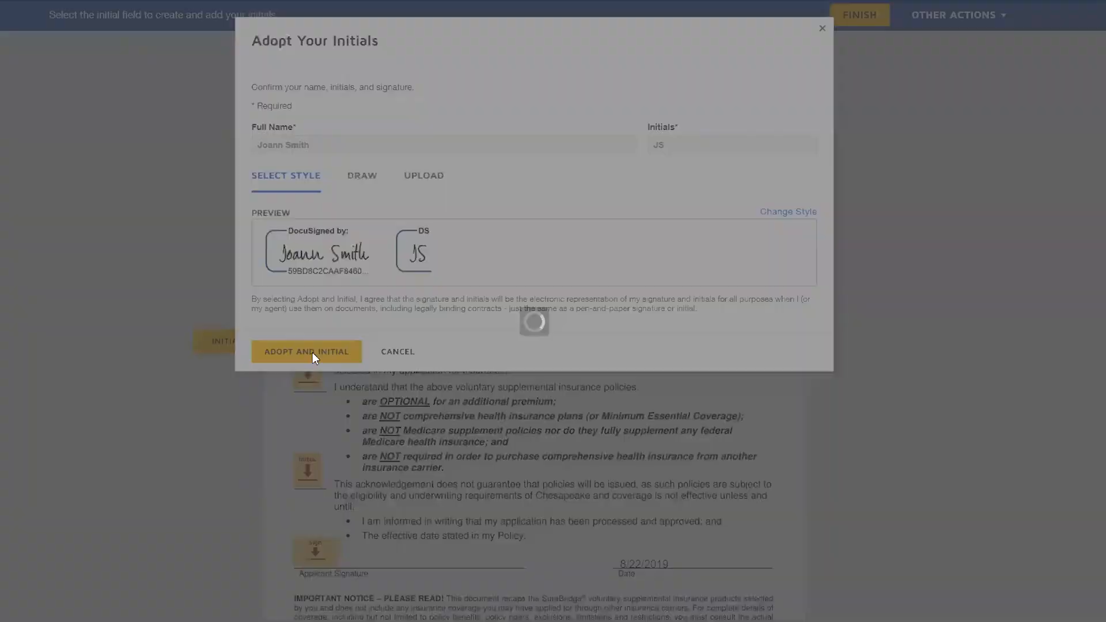
click(307, 346)
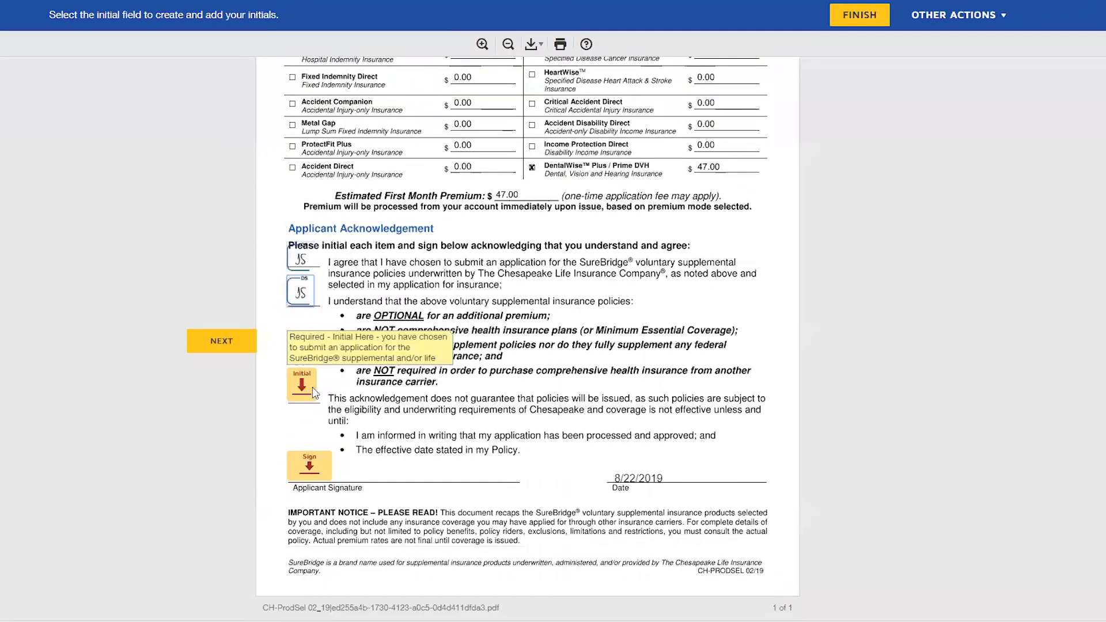
click(308, 349)
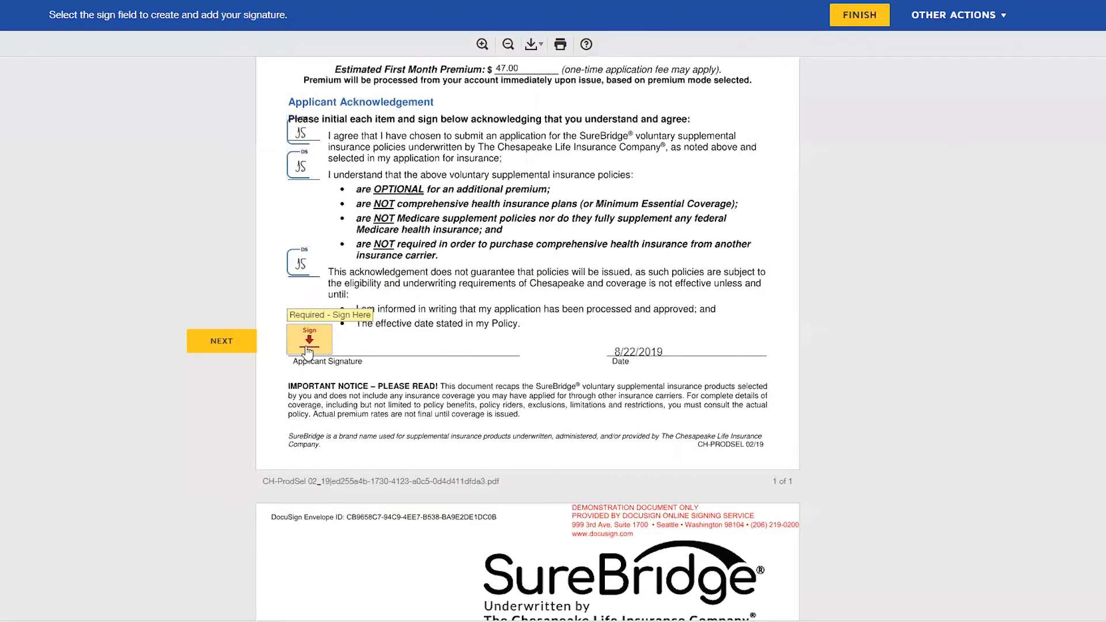
- Apply the applicant's signature to the acknowledgement form, insurance application, electronic document consent and credit card authorization
click(309, 343)
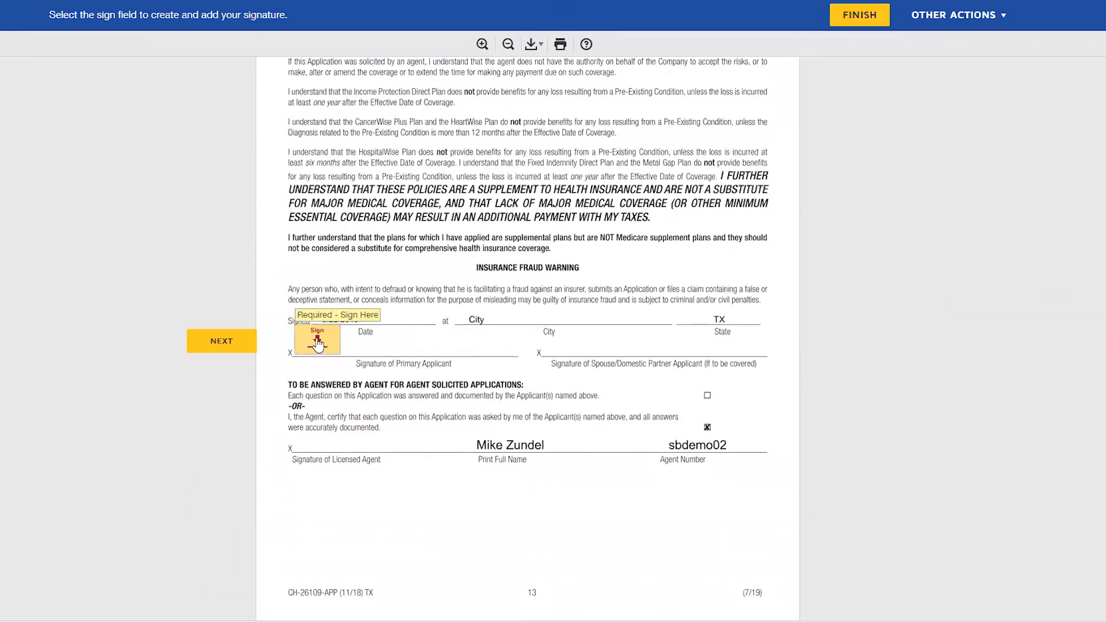
click(318, 344)
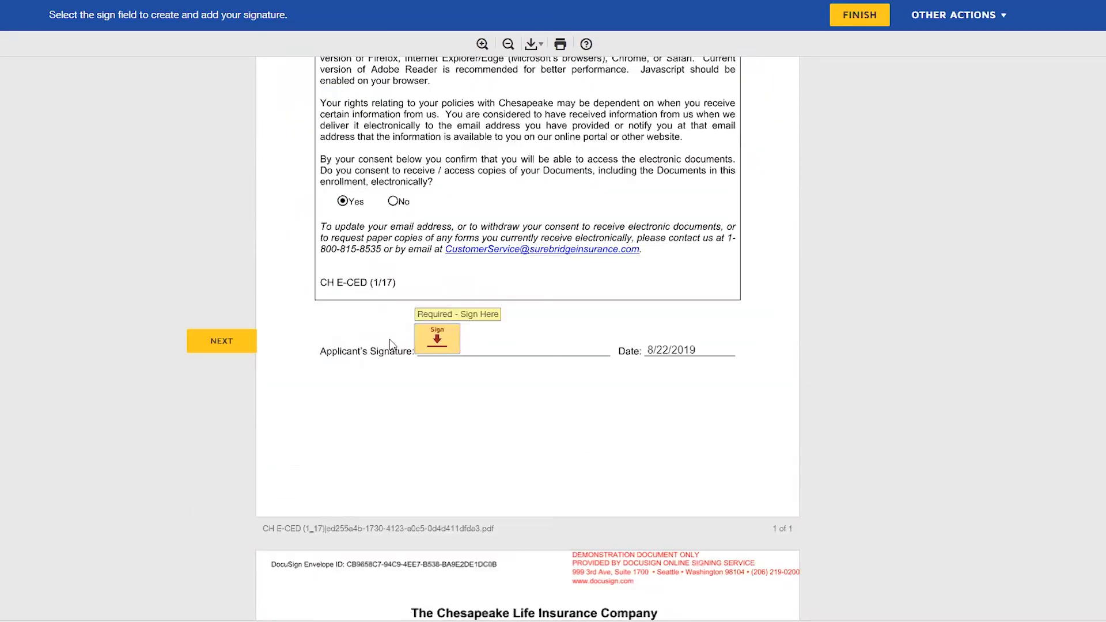
click(430, 343)
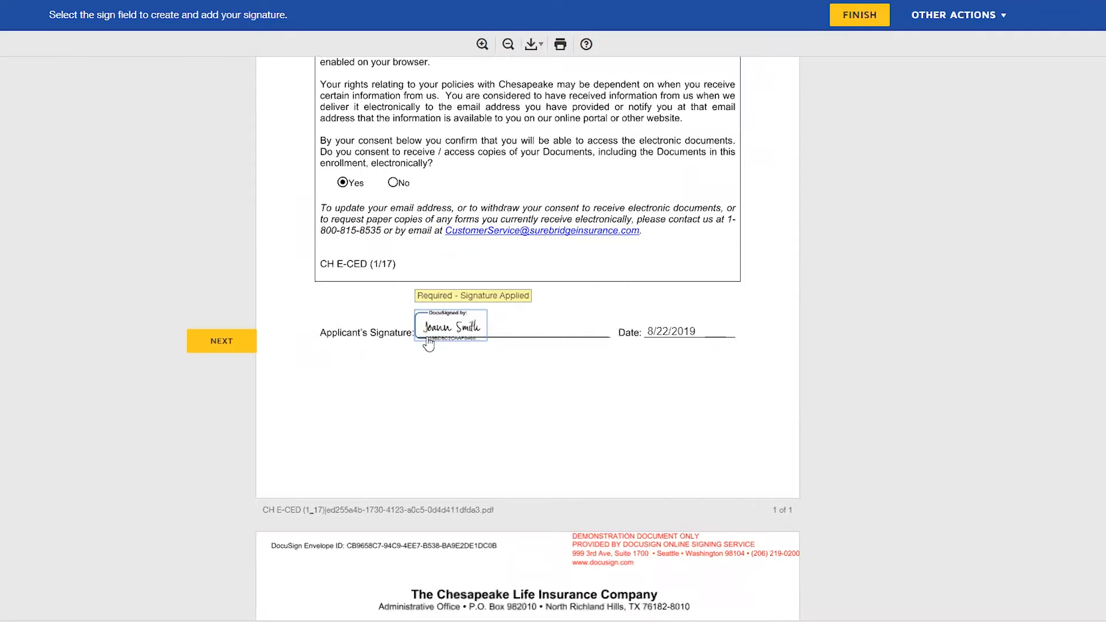
click(428, 344)
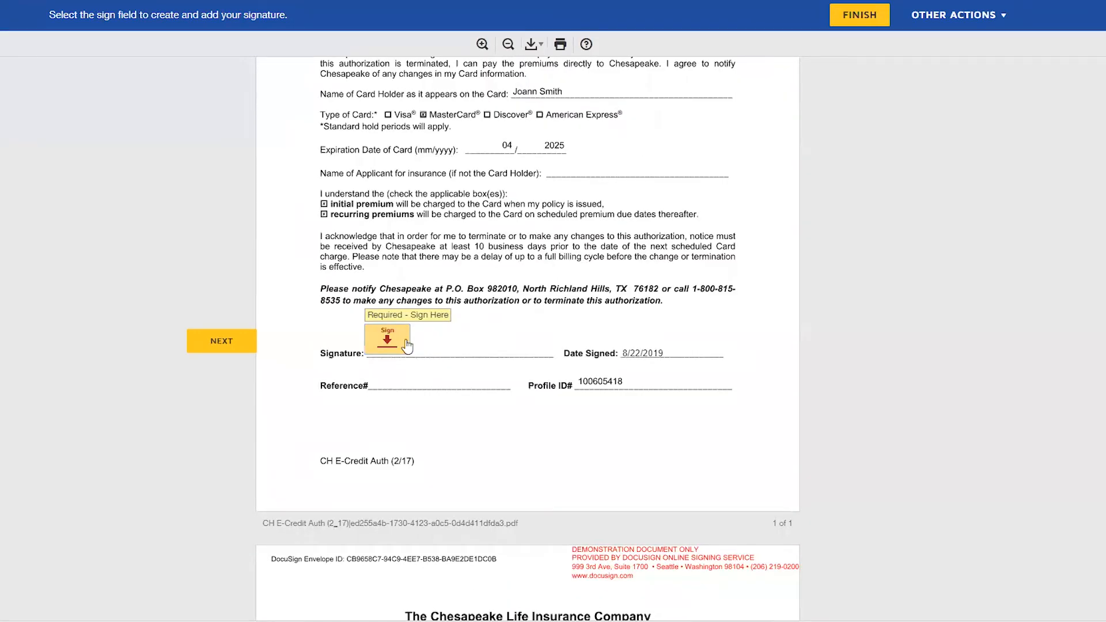
click(398, 346)
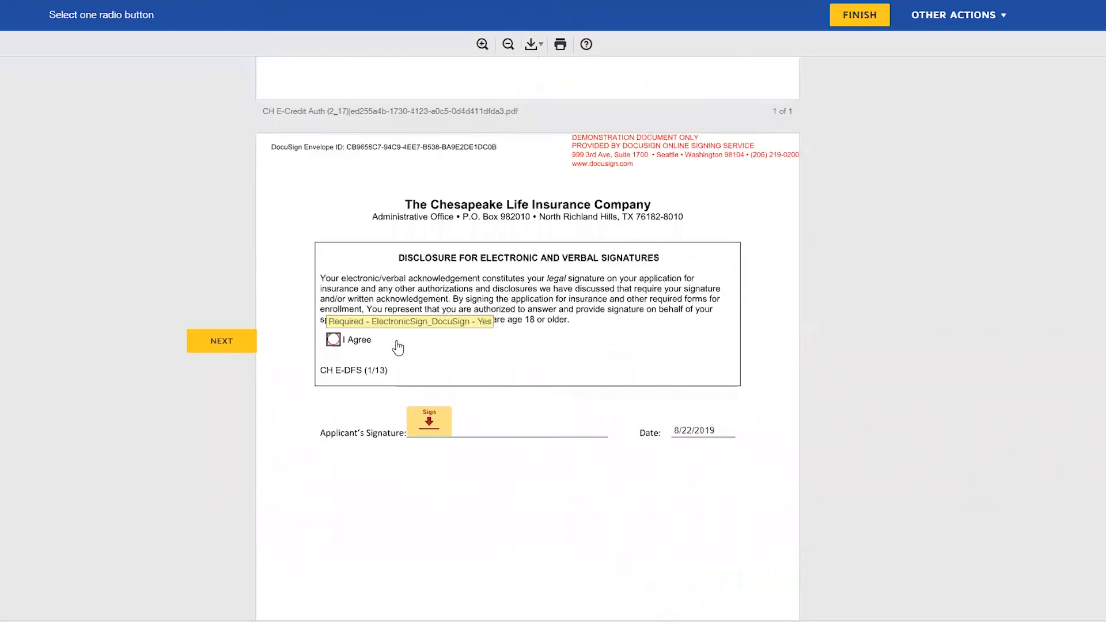
- Agree to the electronic and verbal signature disclosure, sign it and the replacement Notice to Applicant, and finish the customer's signing
click(334, 341)
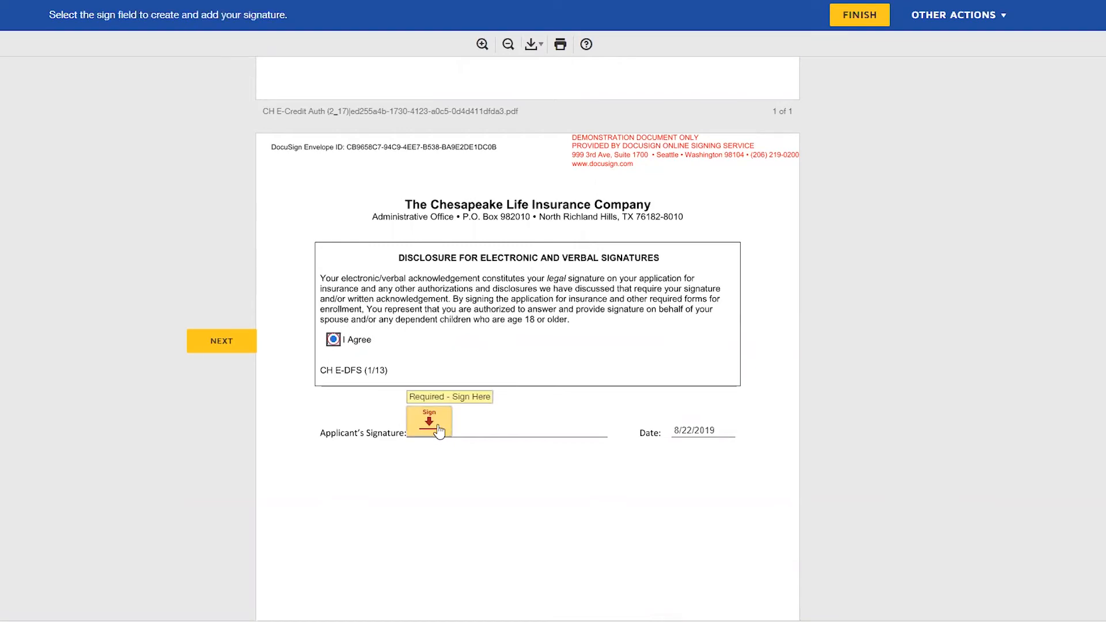
scroll(441, 431, down, 12)
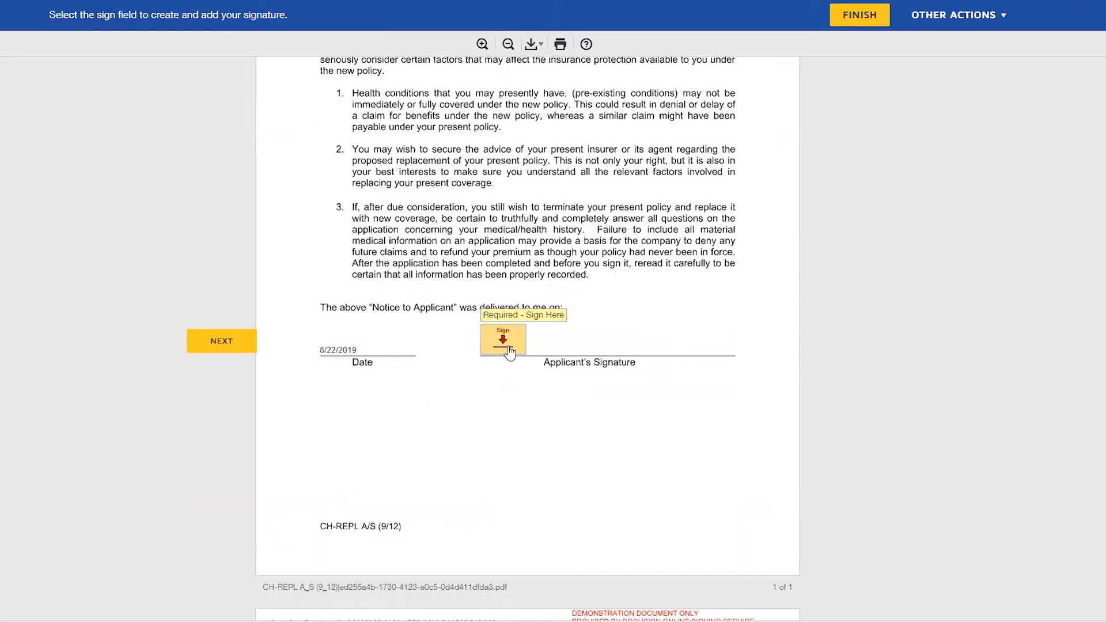
click(503, 340)
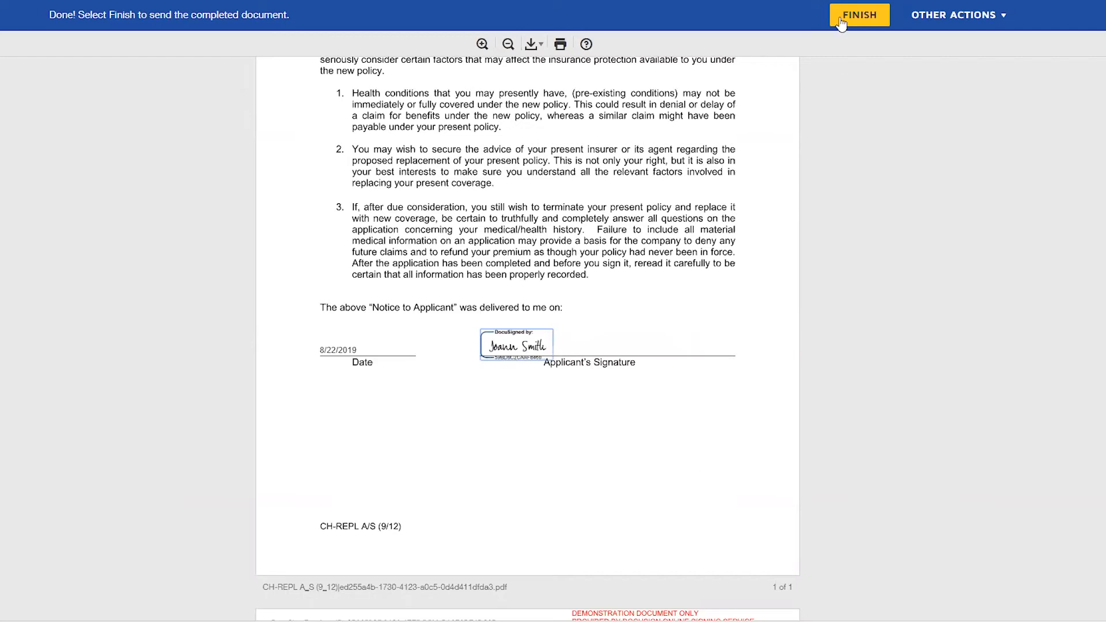
click(858, 16)
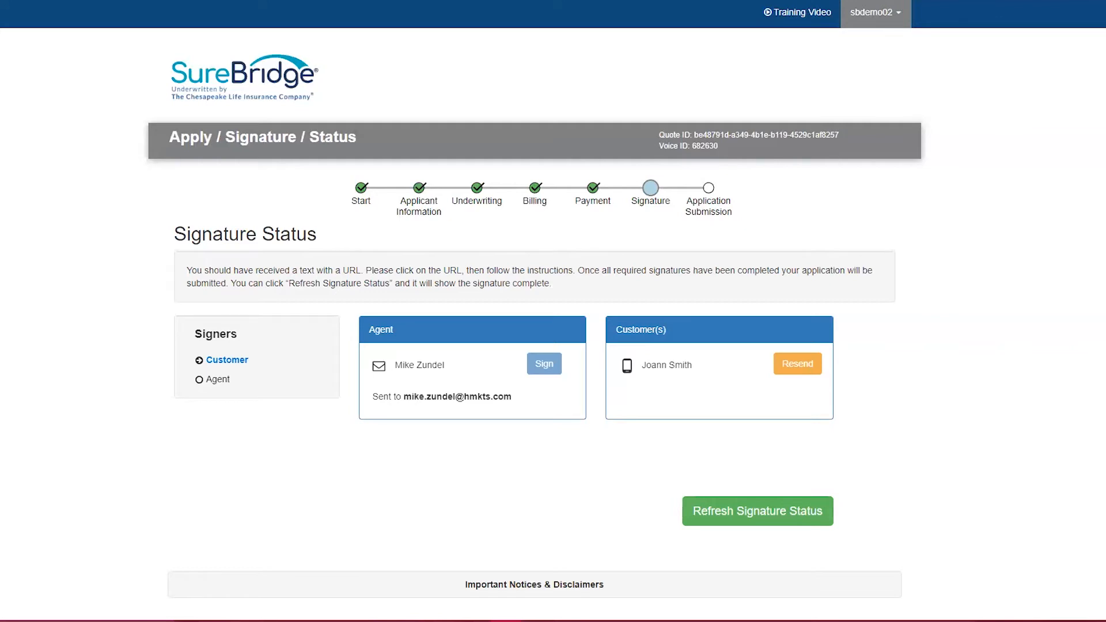
- Refresh the signature status, open the agent's signing documents, and continue to the document review
click(793, 512)
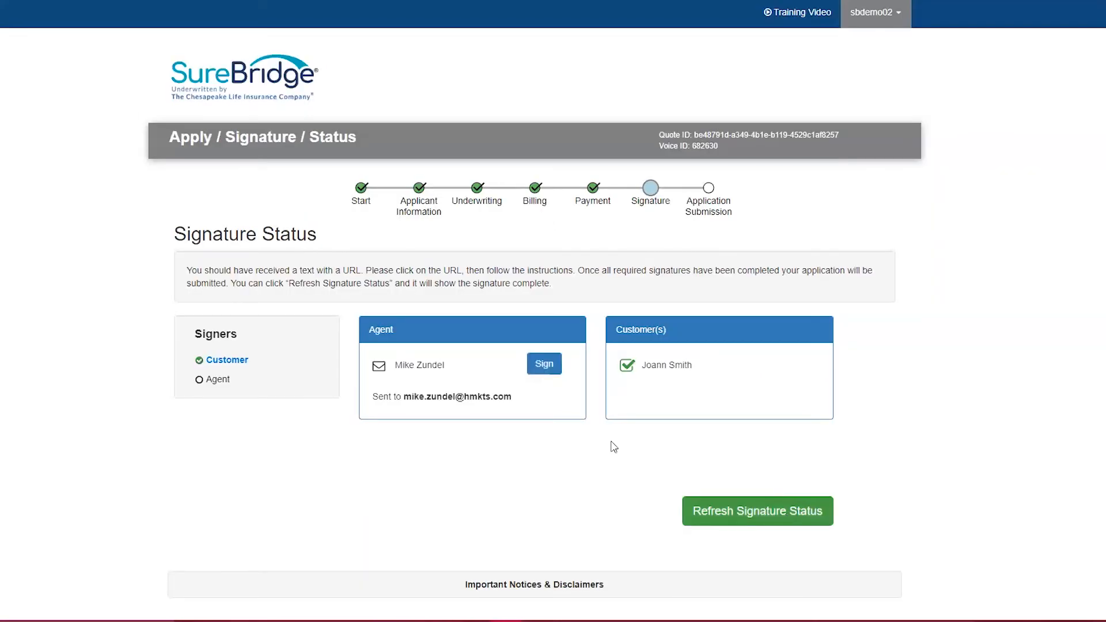
click(544, 365)
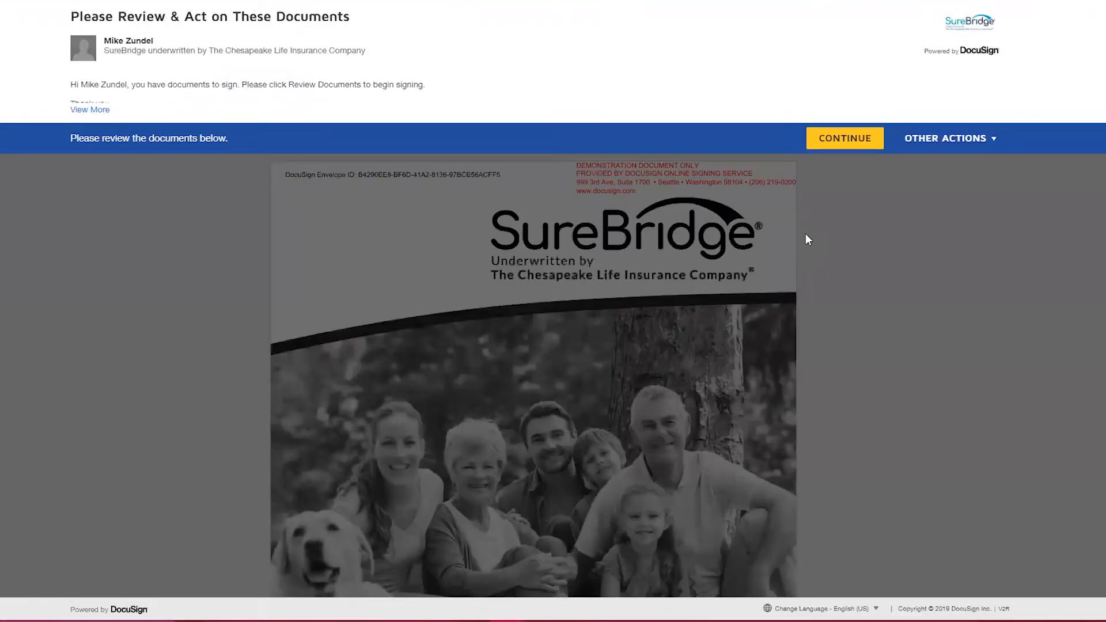
click(845, 139)
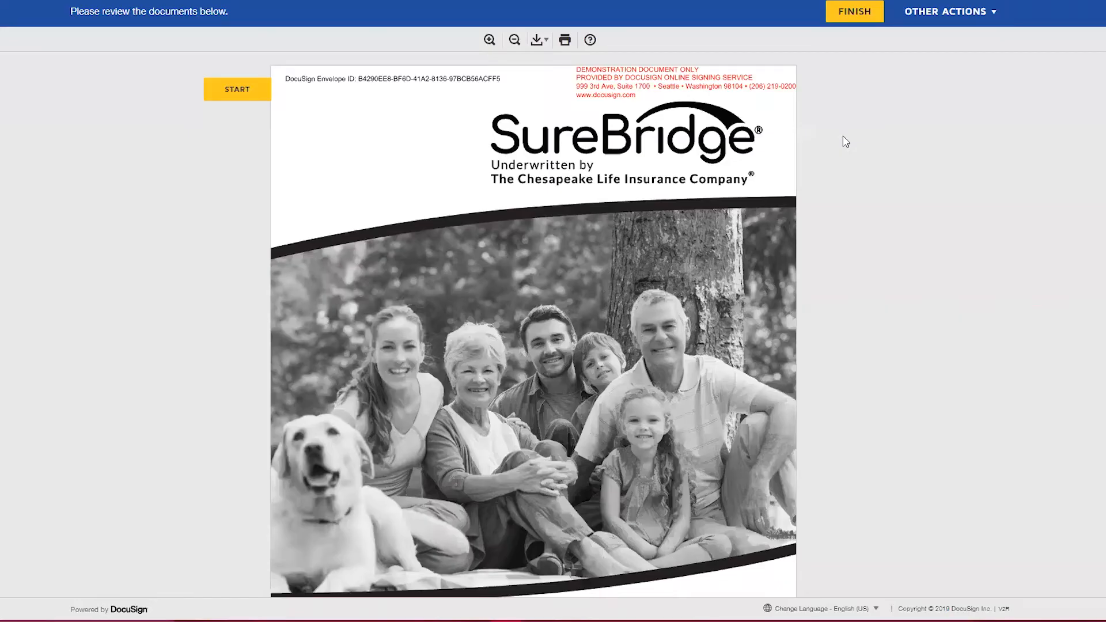
- Sign the application as the licensed agent and finish to send the completed document
click(248, 97)
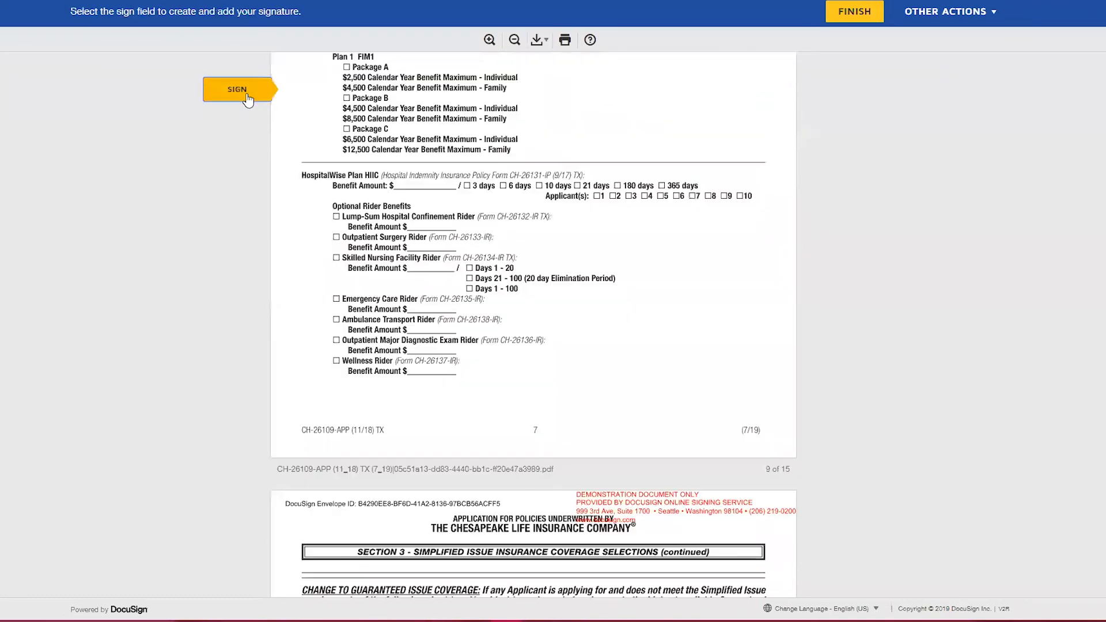
click(332, 327)
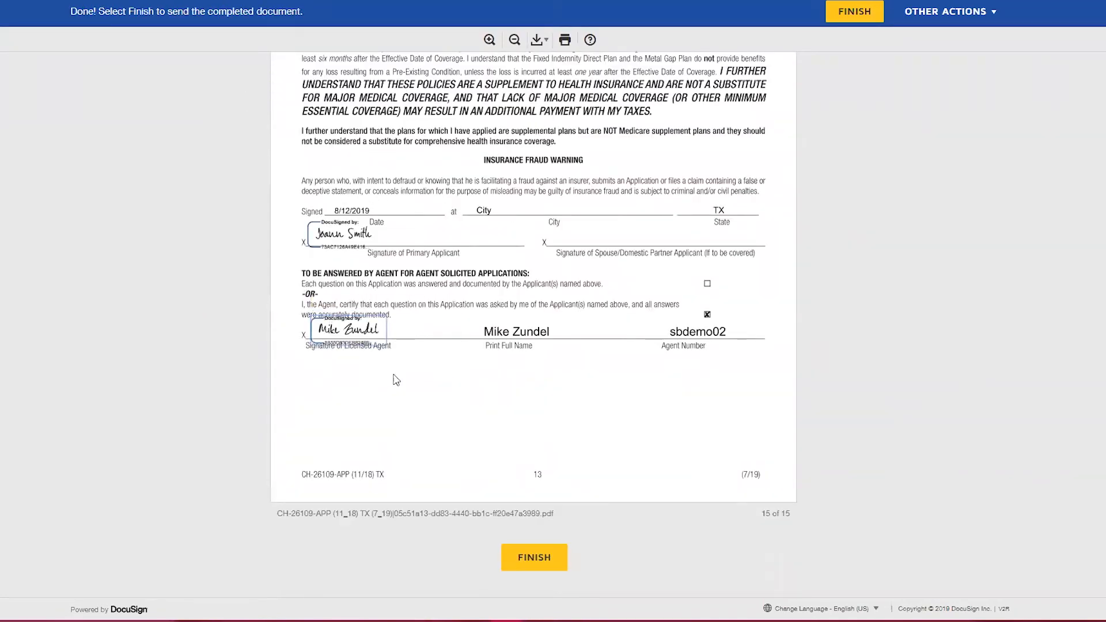
click(542, 561)
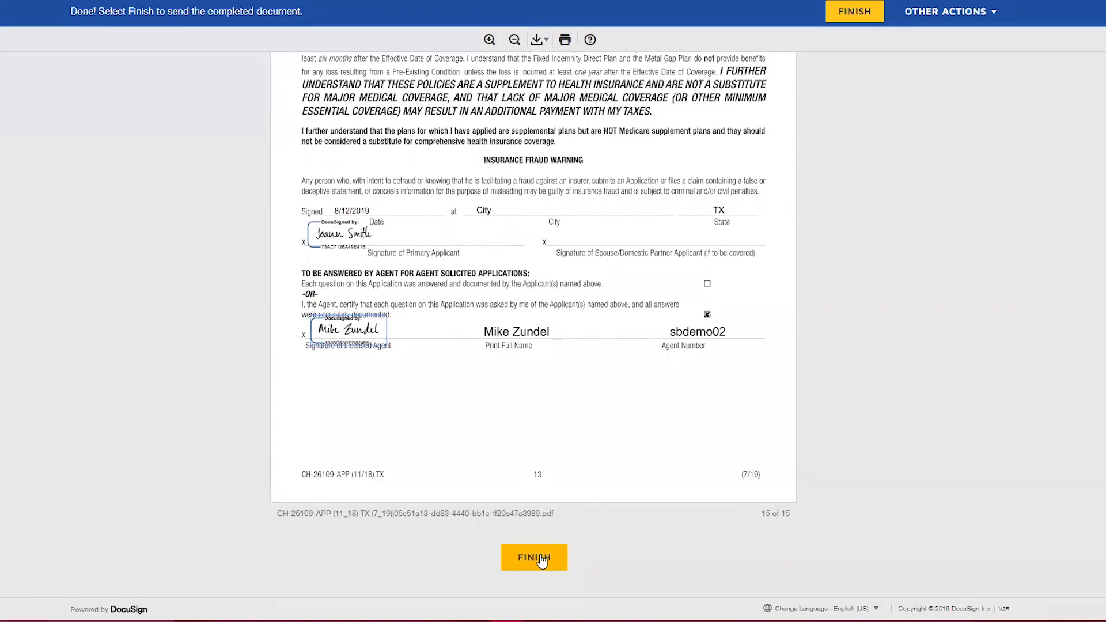
click(542, 562)
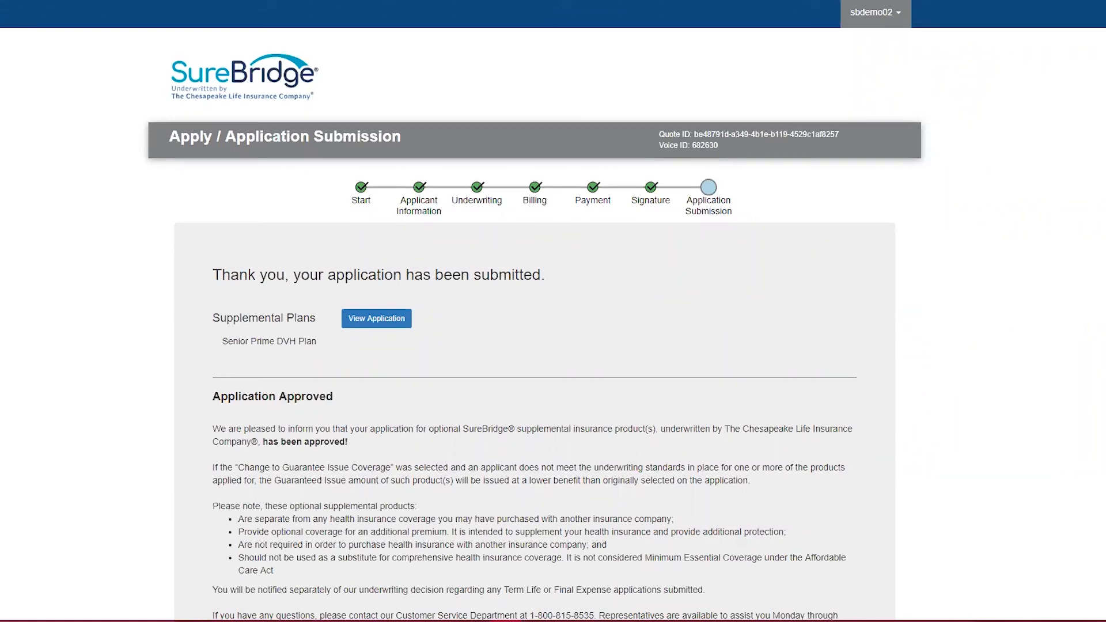
- Examine the approval notice for the Senior Prime DVH Plan on the application submission page
scroll(365, 368, down, 2)
drag(260, 349, 347, 367)
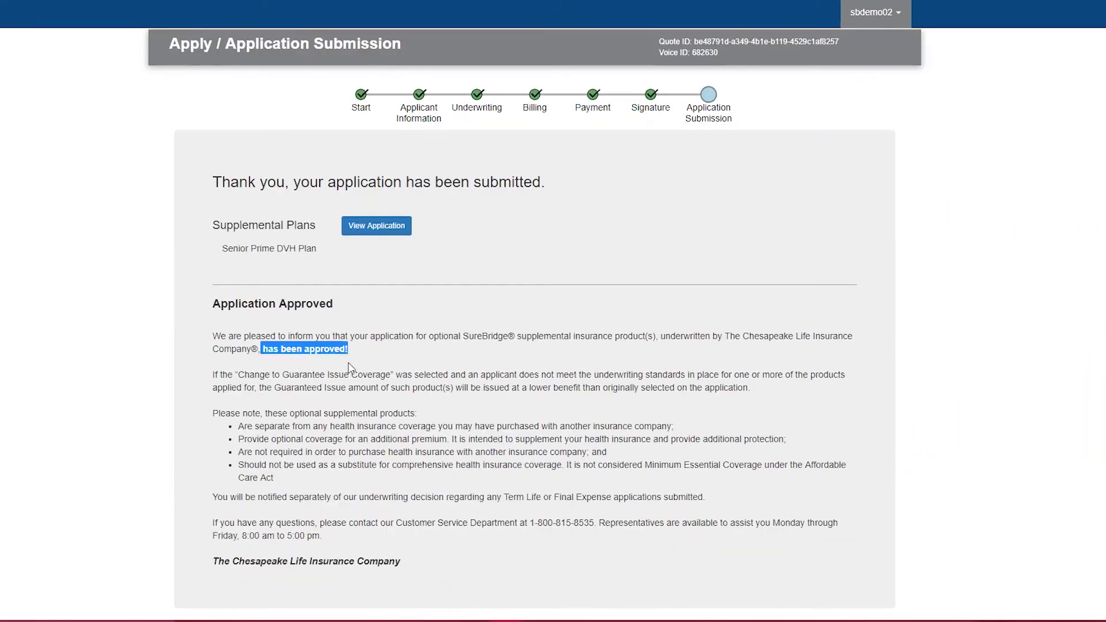
click(363, 357)
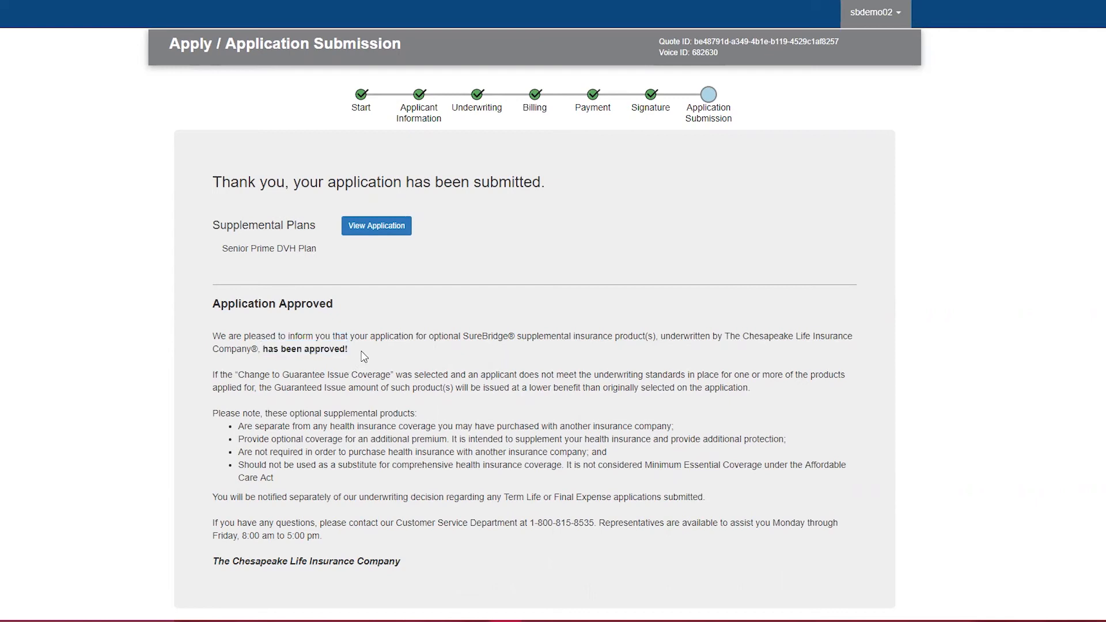